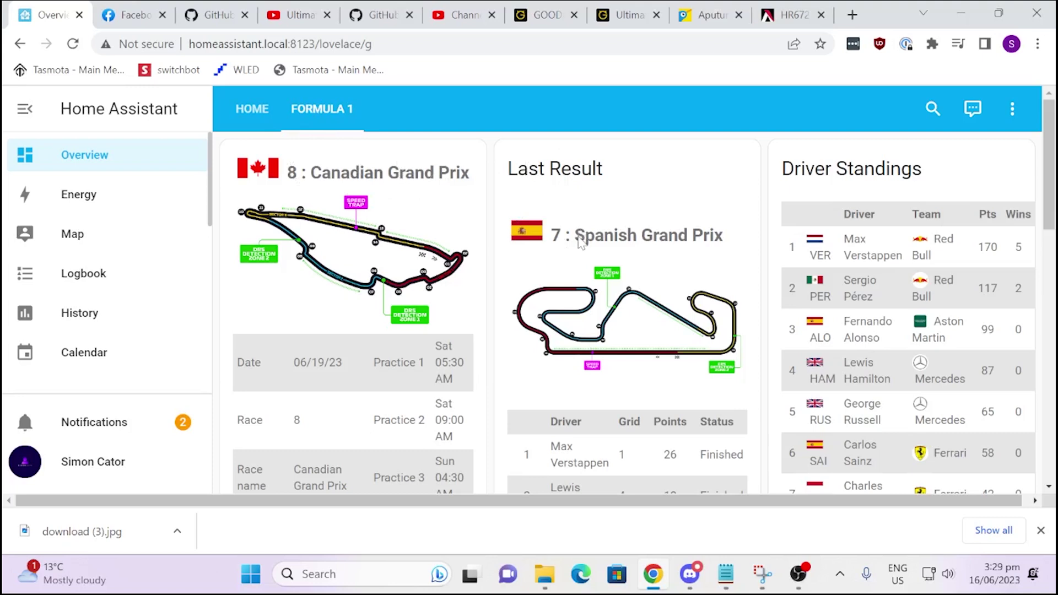
# Find the Formula One Card repository in HACS by searching 'formula'
pyautogui.scroll(-3, 586, 246)
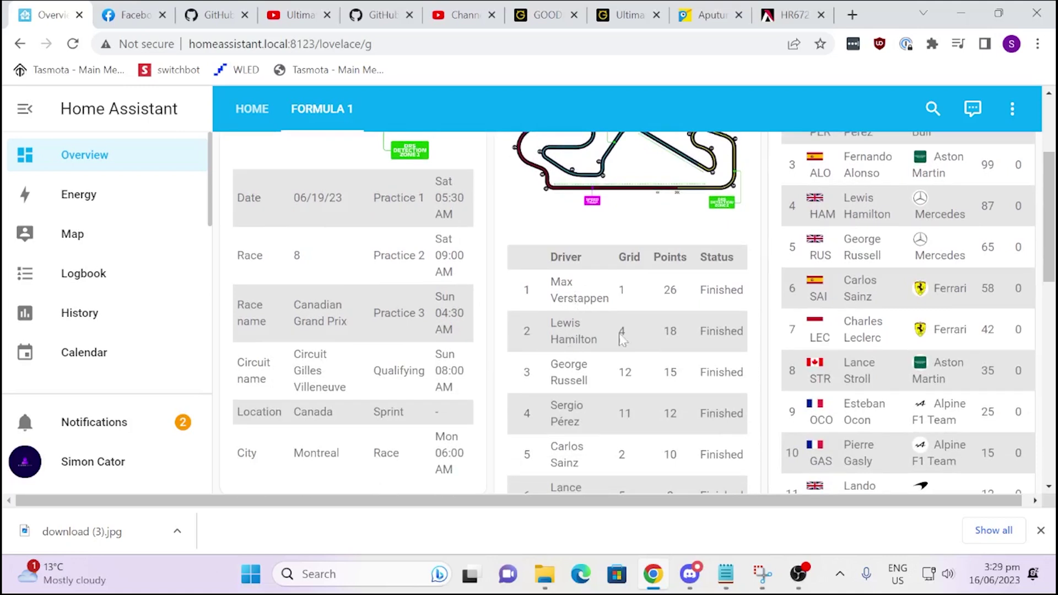
pyautogui.scroll(3, 647, 332)
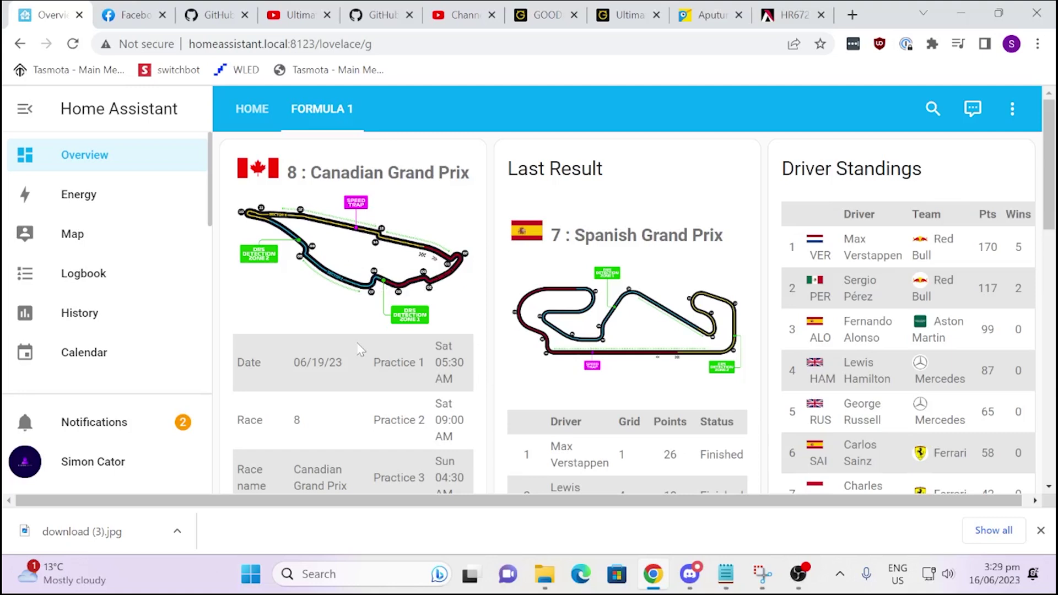
pyautogui.scroll(-2, 357, 342)
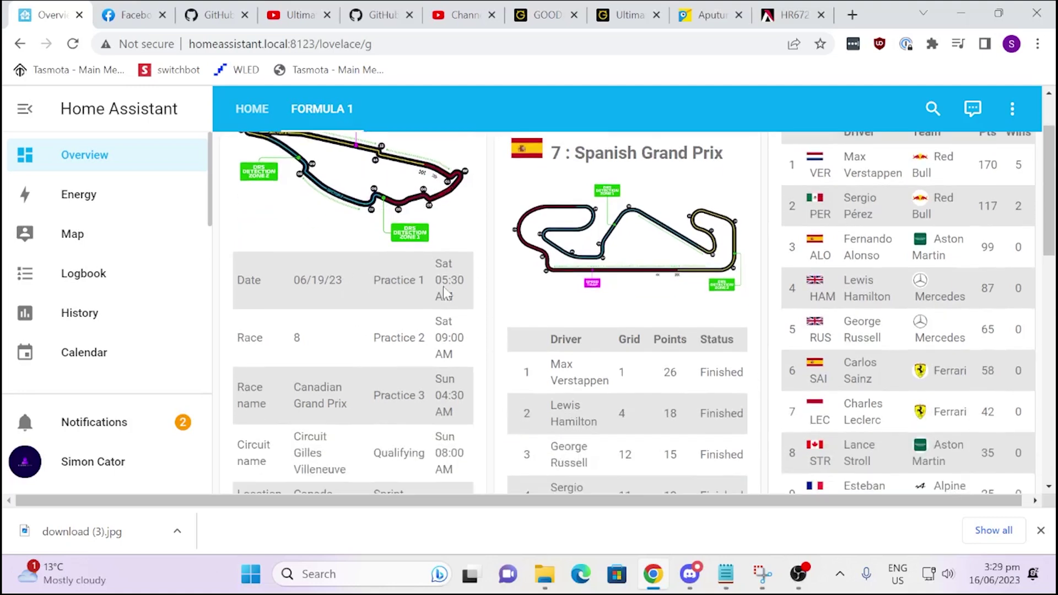
pyautogui.scroll(-4, 368, 425)
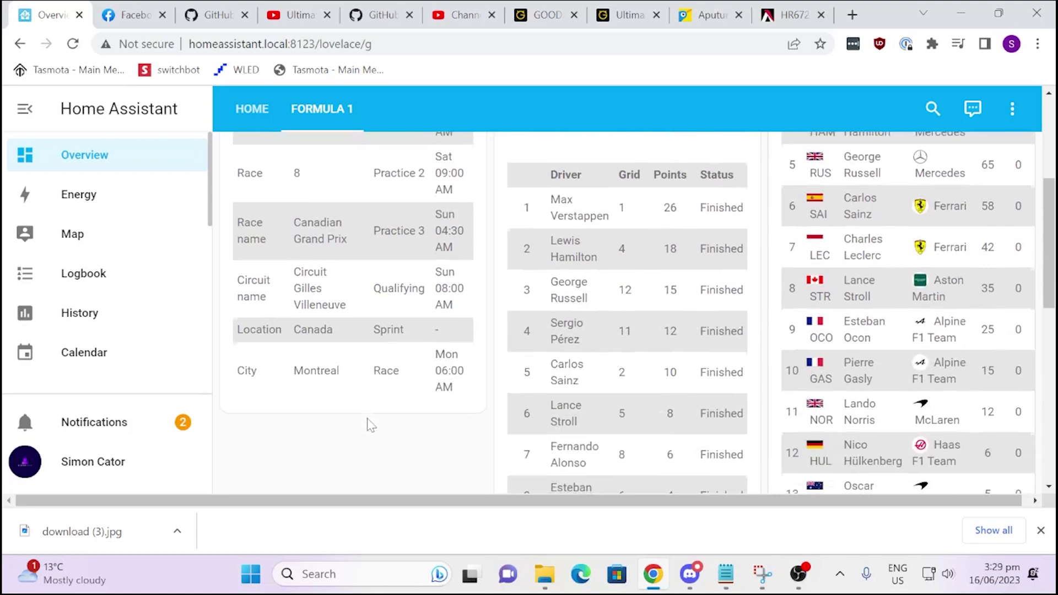
pyautogui.scroll(6, 371, 425)
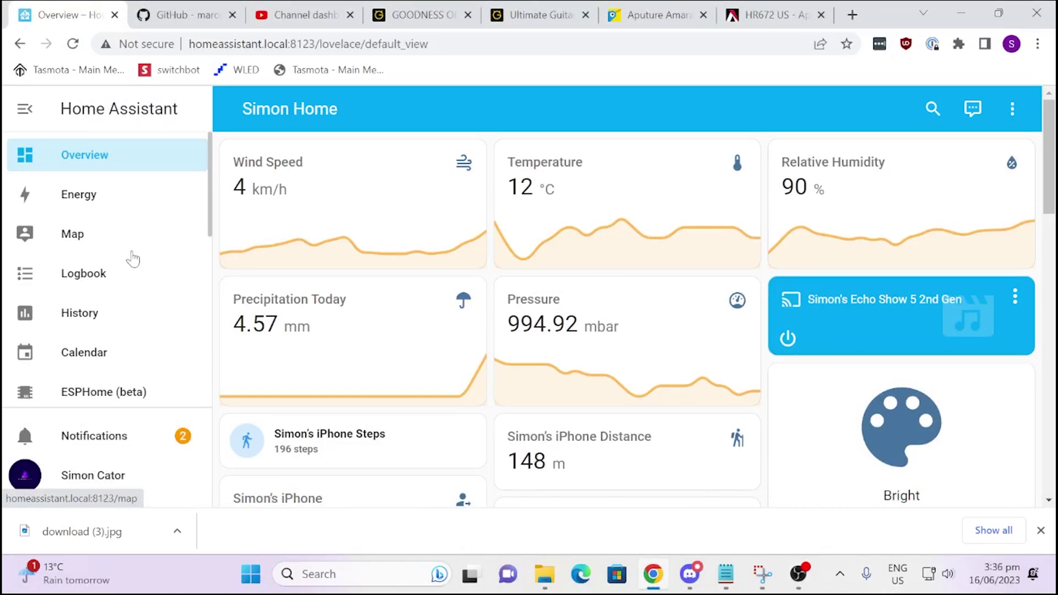
pyautogui.scroll(-5, 102, 350)
pyautogui.click(85, 307)
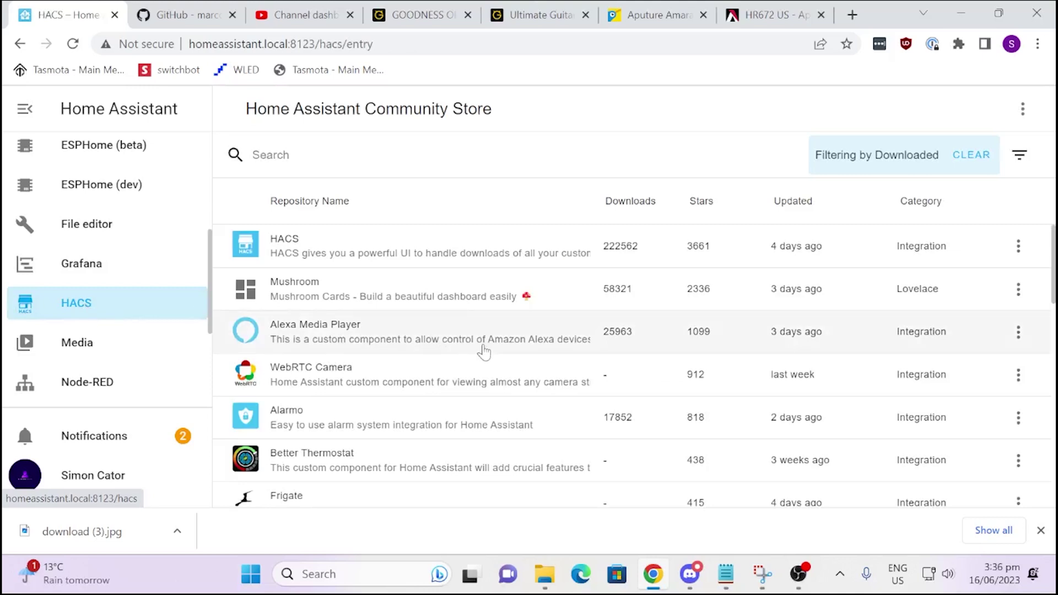
pyautogui.click(259, 155)
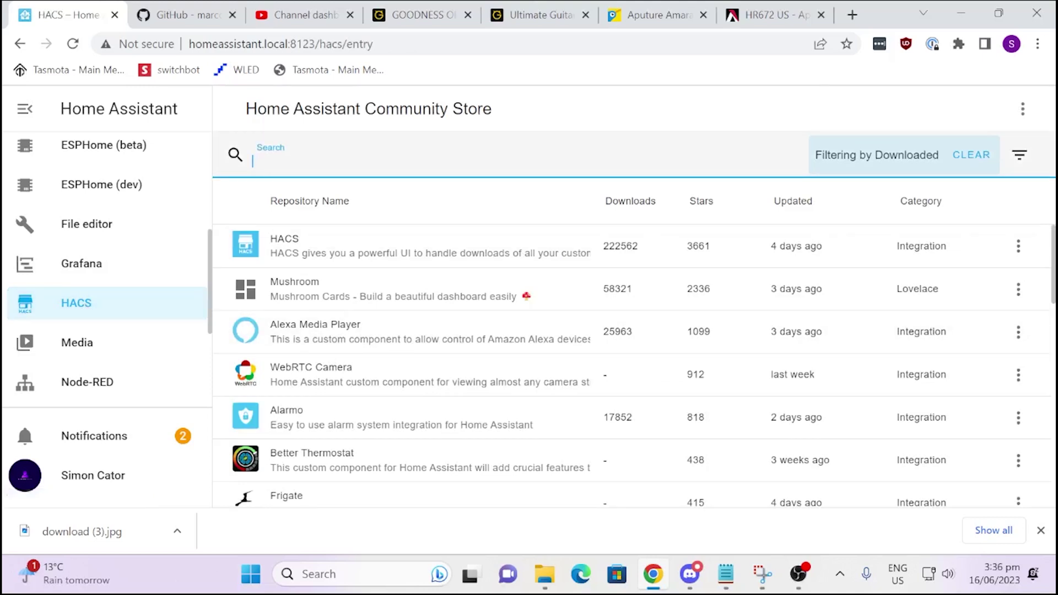
pyautogui.write('formula')
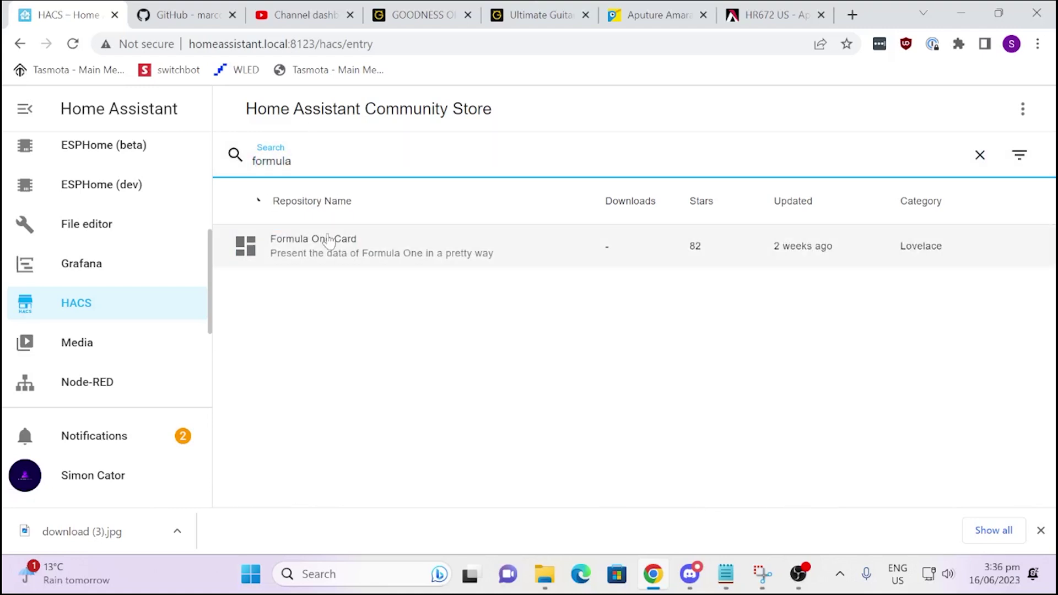
pyautogui.click(331, 240)
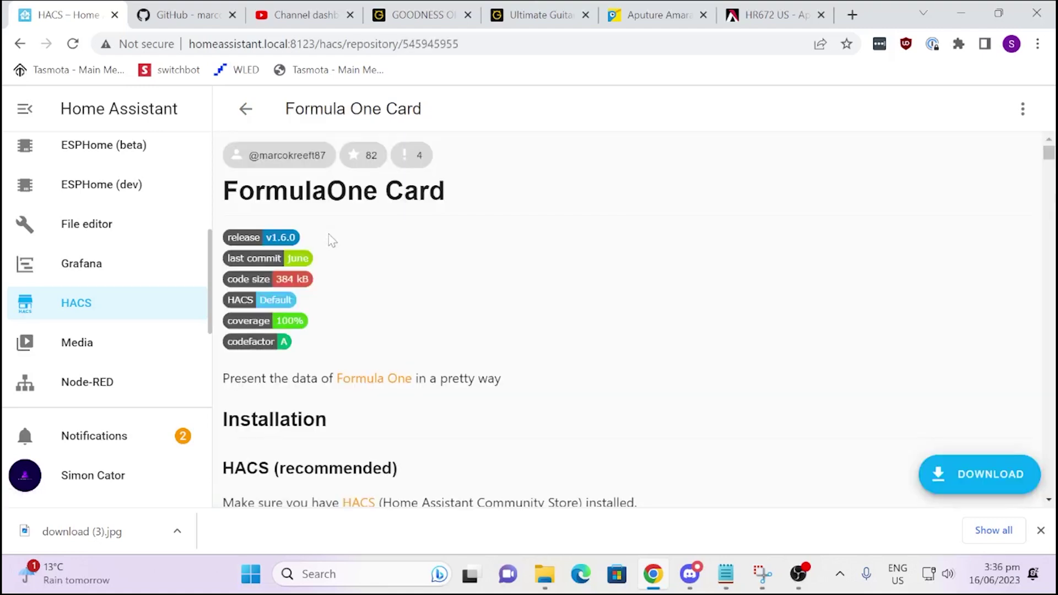
# Download the Formula One Card, reload the browser, and return to the Overview dashboard
pyautogui.click(974, 474)
pyautogui.click(824, 408)
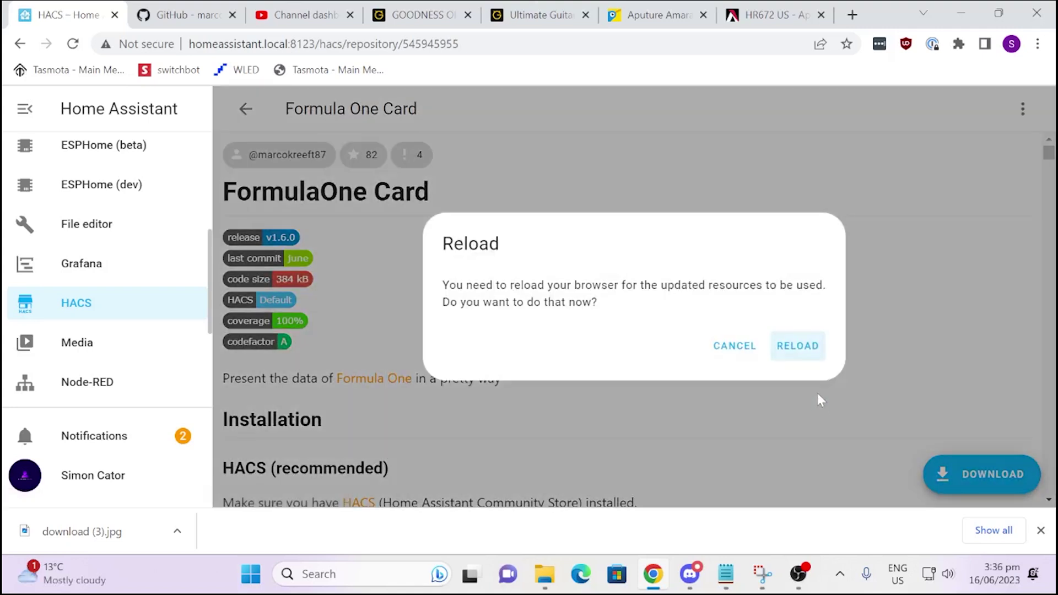
pyautogui.click(799, 348)
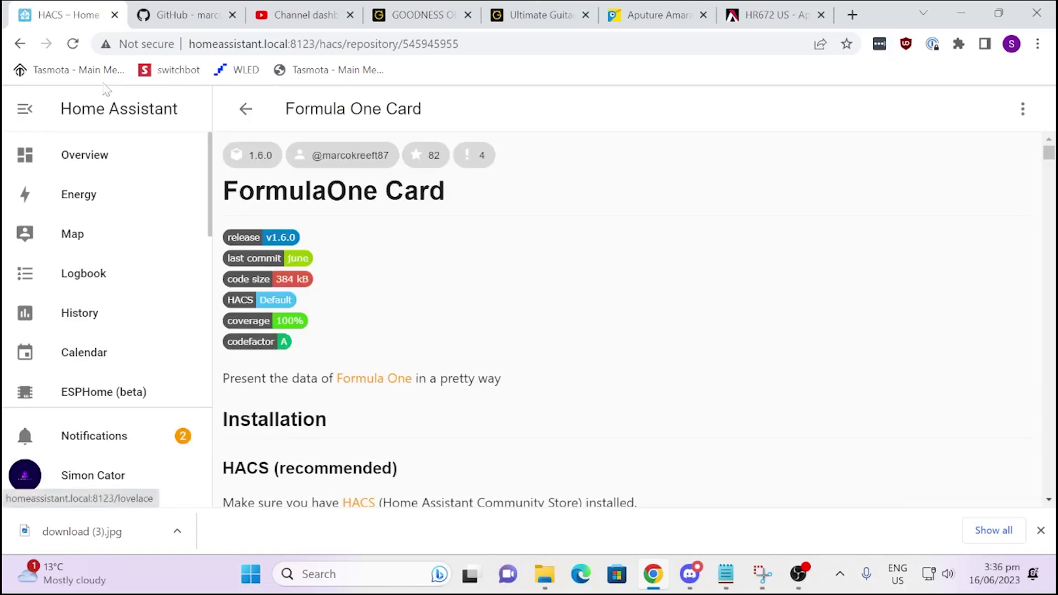
pyautogui.click(88, 156)
# Add a new dashboard view titled 'Formula 1' and save it
pyautogui.click(1012, 109)
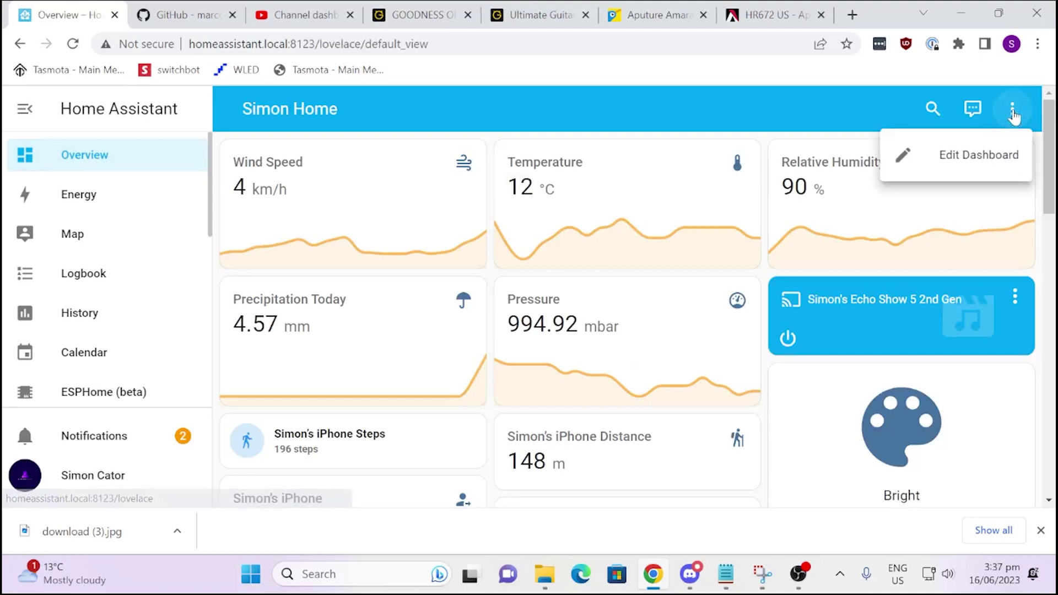
pyautogui.click(963, 160)
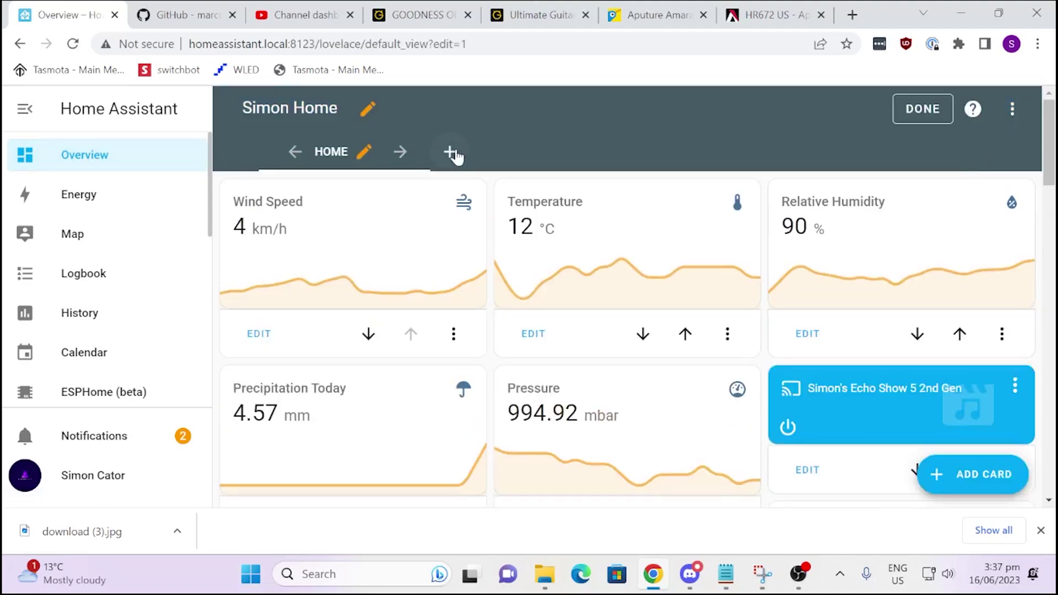
pyautogui.click(450, 152)
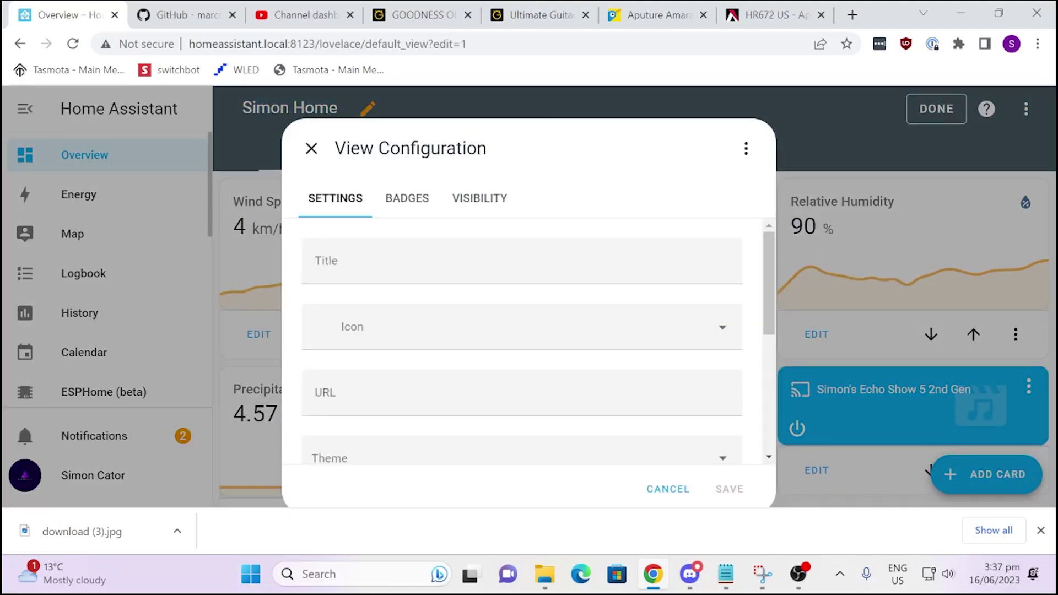
pyautogui.click(377, 243)
pyautogui.write('Formul')
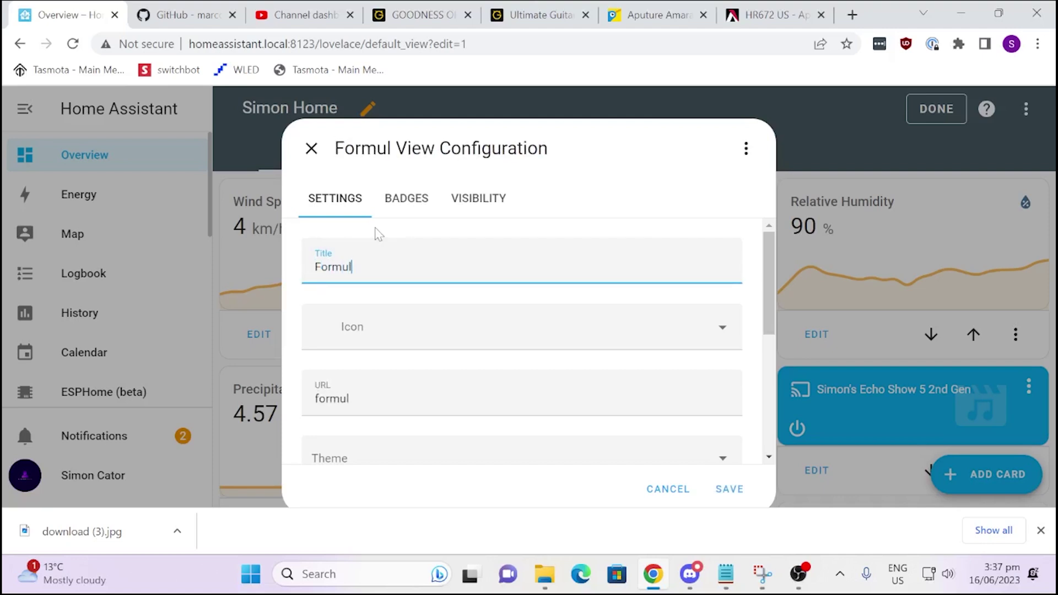
pyautogui.write('a 1')
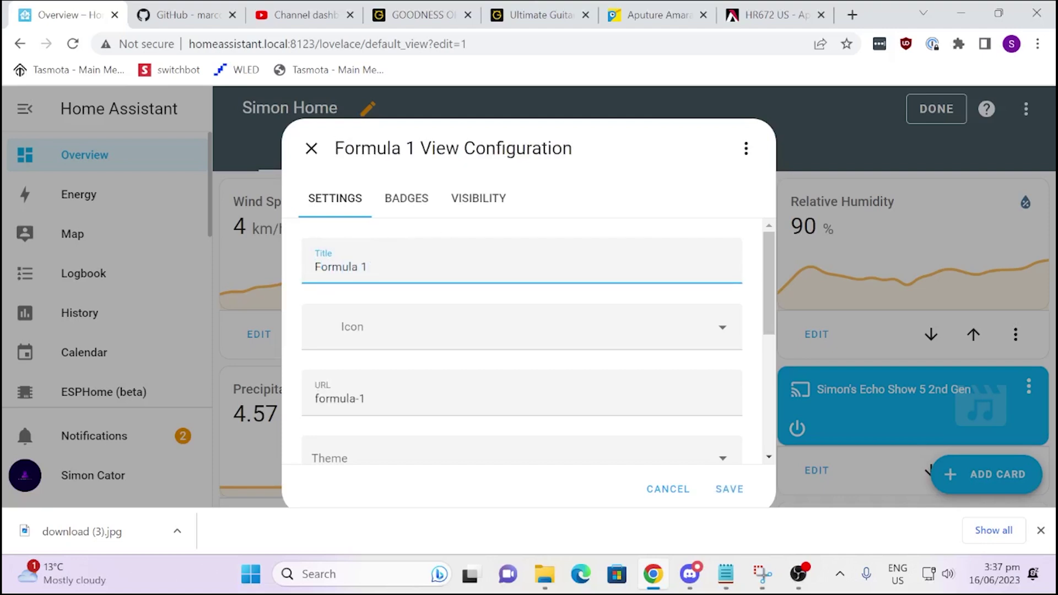
pyautogui.click(730, 489)
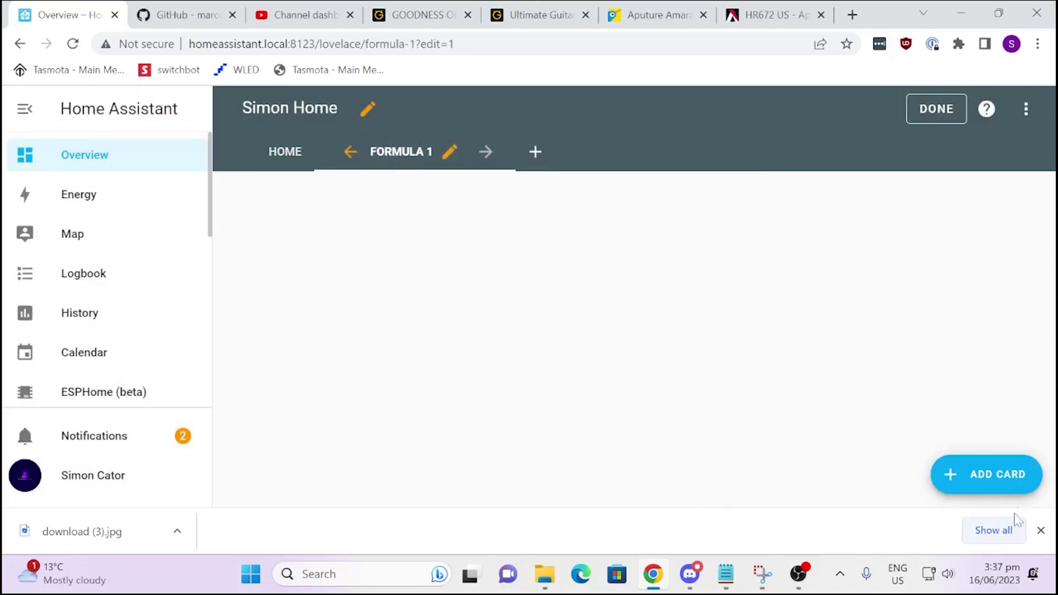
# Start a Manual YAML card in the empty Formula 1 view
pyautogui.click(1002, 474)
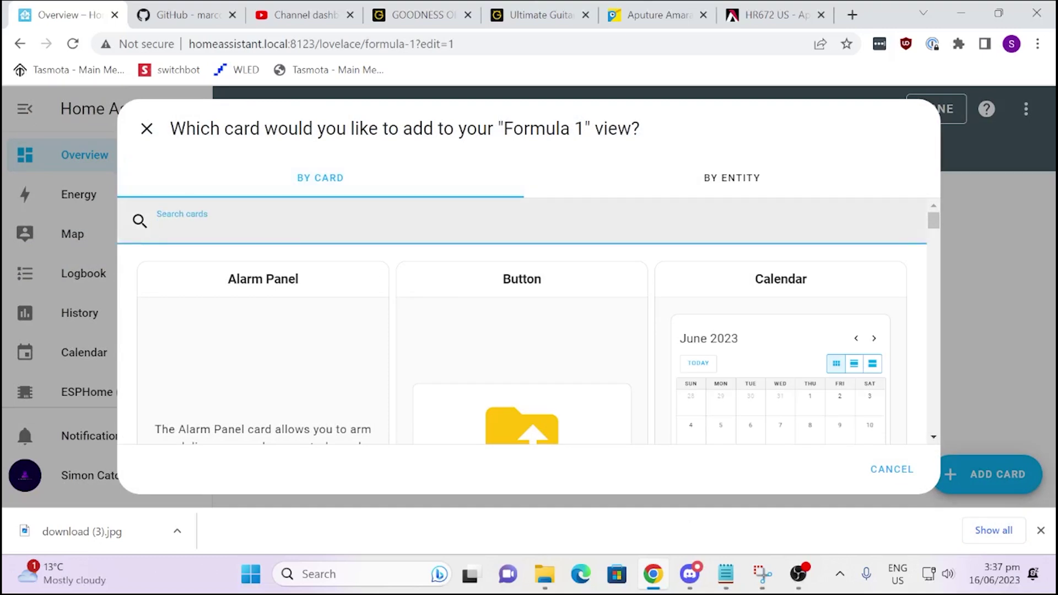
pyautogui.write('man')
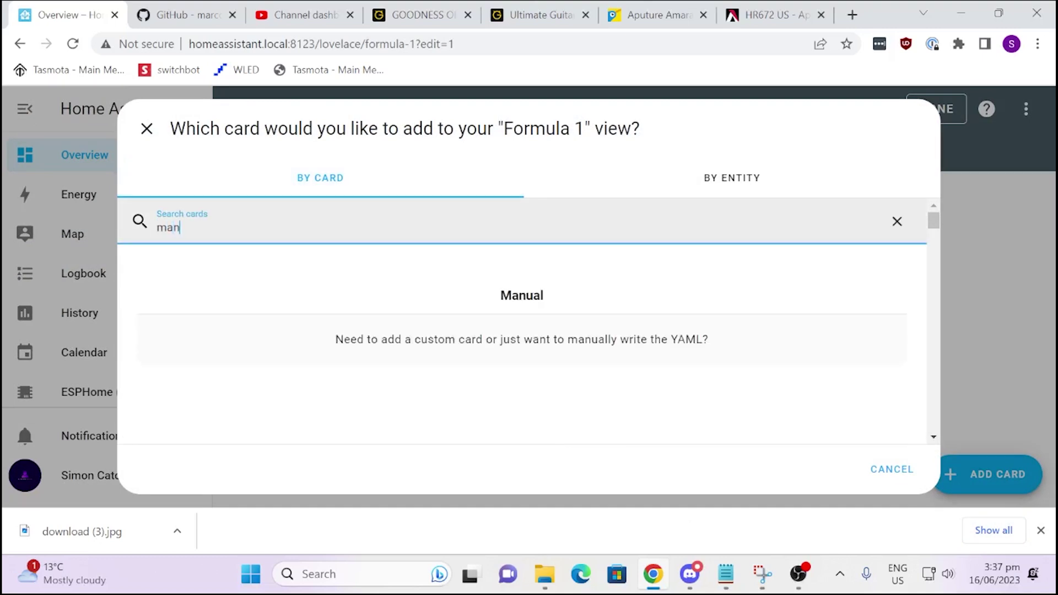
pyautogui.click(534, 303)
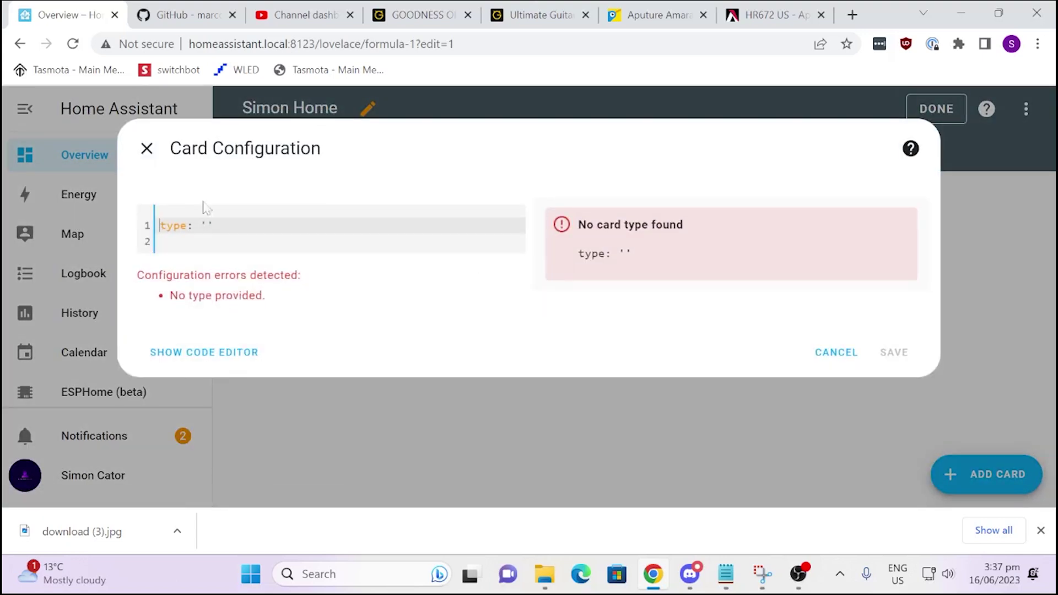
pyautogui.click(165, 15)
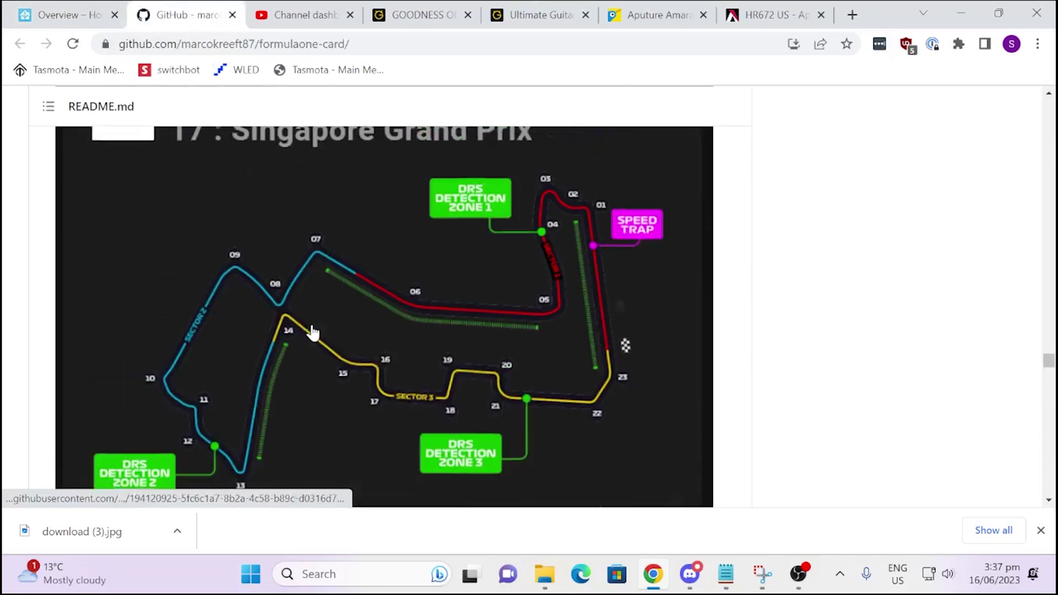
# Copy the README's Next race example config and select the empty type line in the card editor
pyautogui.scroll(15, 312, 332)
pyautogui.scroll(-20, 385, 297)
pyautogui.scroll(-20, 386, 298)
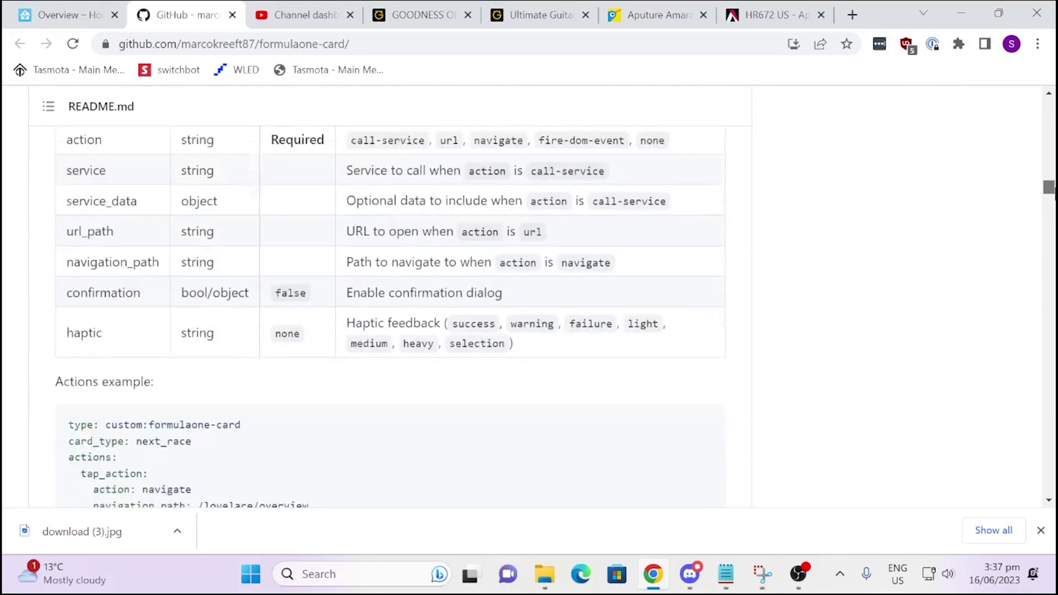
pyautogui.scroll(-3, 385, 297)
pyautogui.scroll(-5, 987, 177)
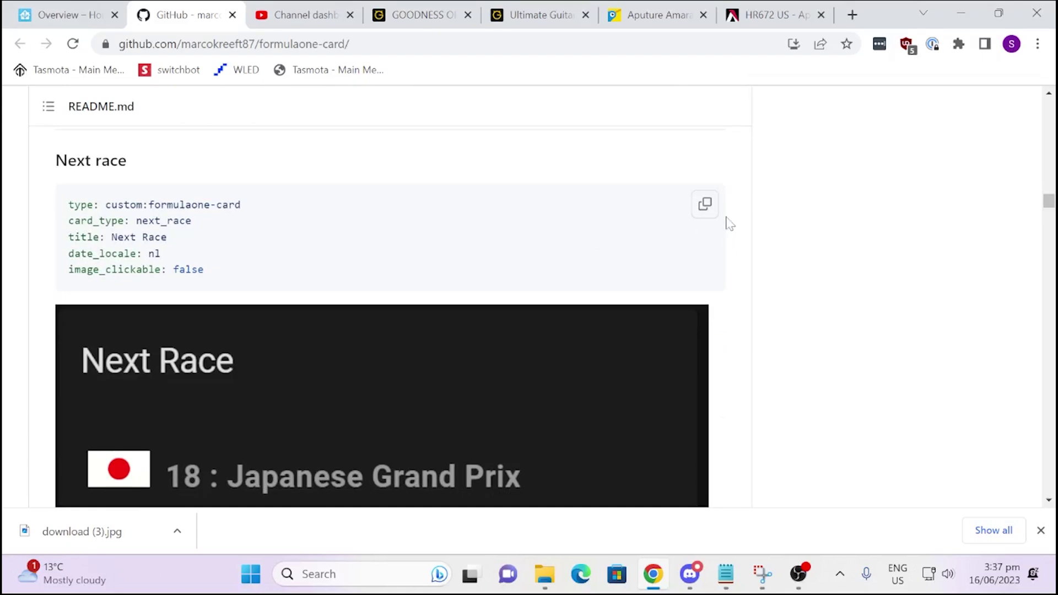
pyautogui.click(705, 204)
pyautogui.click(60, 15)
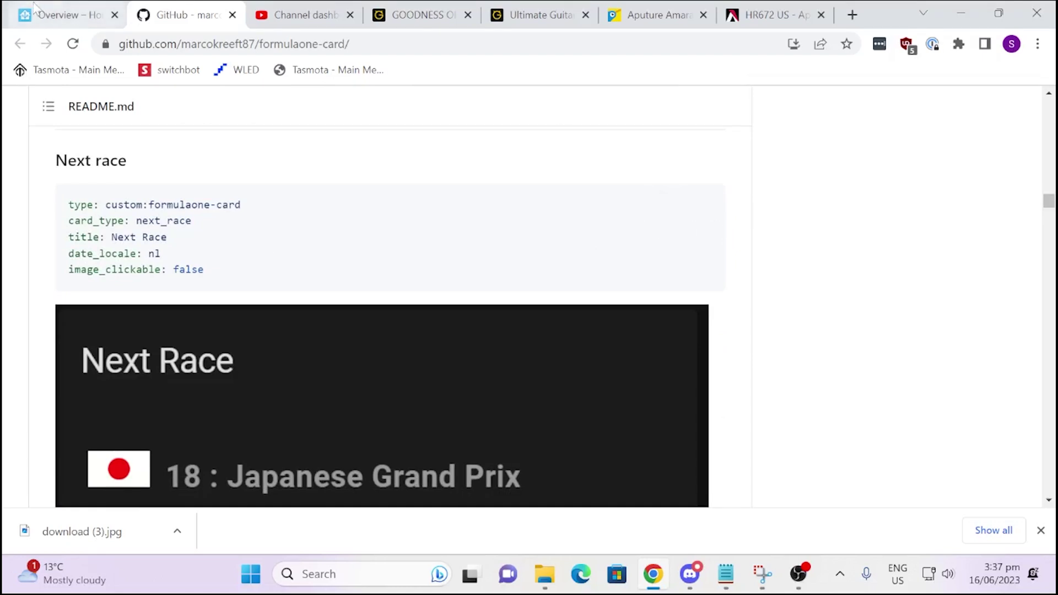
pyautogui.moveTo(214, 226); pyautogui.dragTo(145, 222)
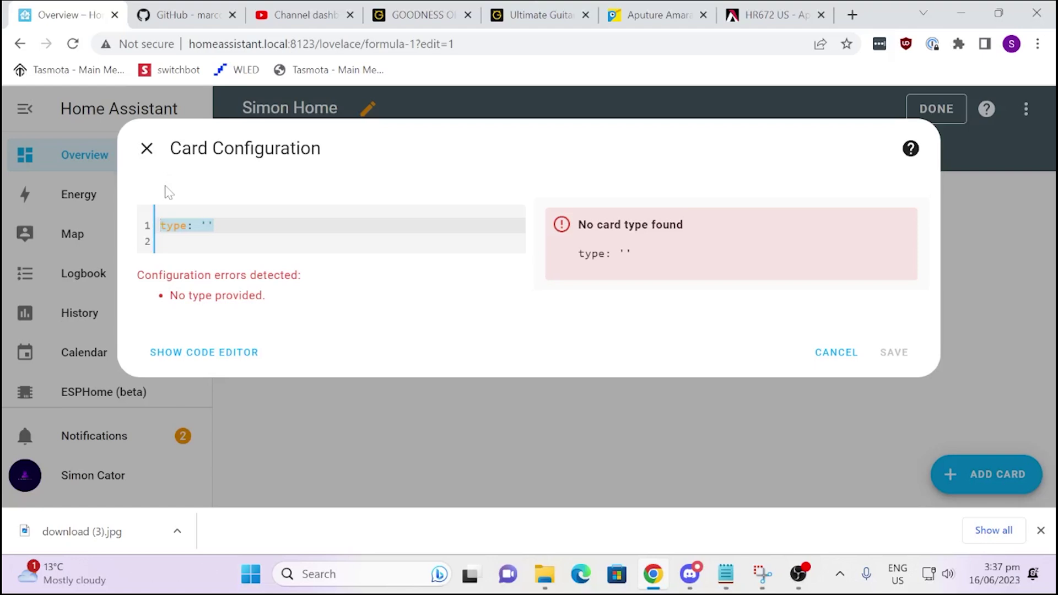
# Paste the Next race configuration into the card editor and save the card
pyautogui.hotkey('ctrl', 'v')
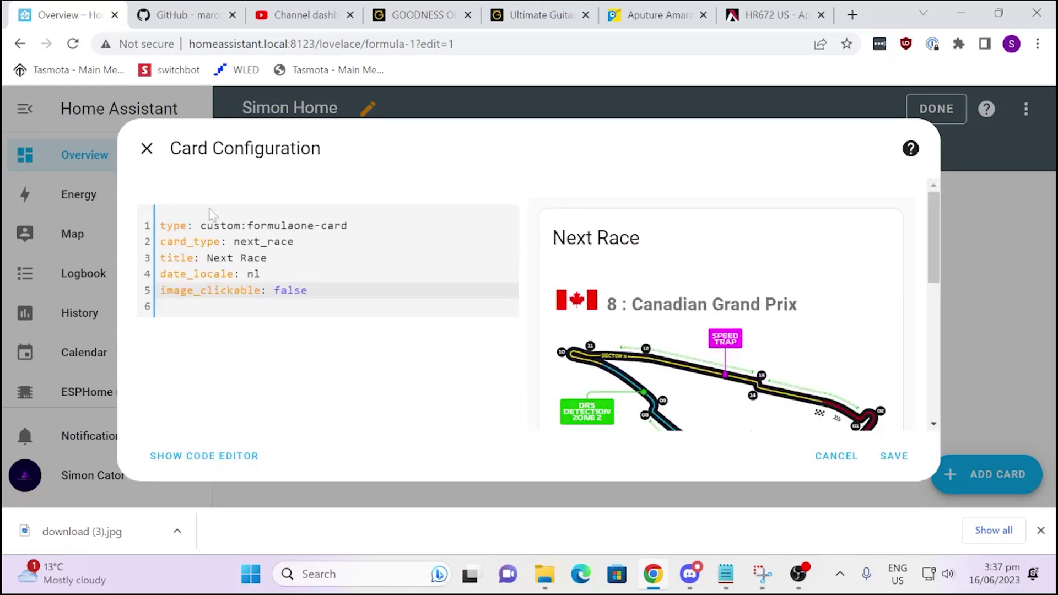
pyautogui.click(894, 456)
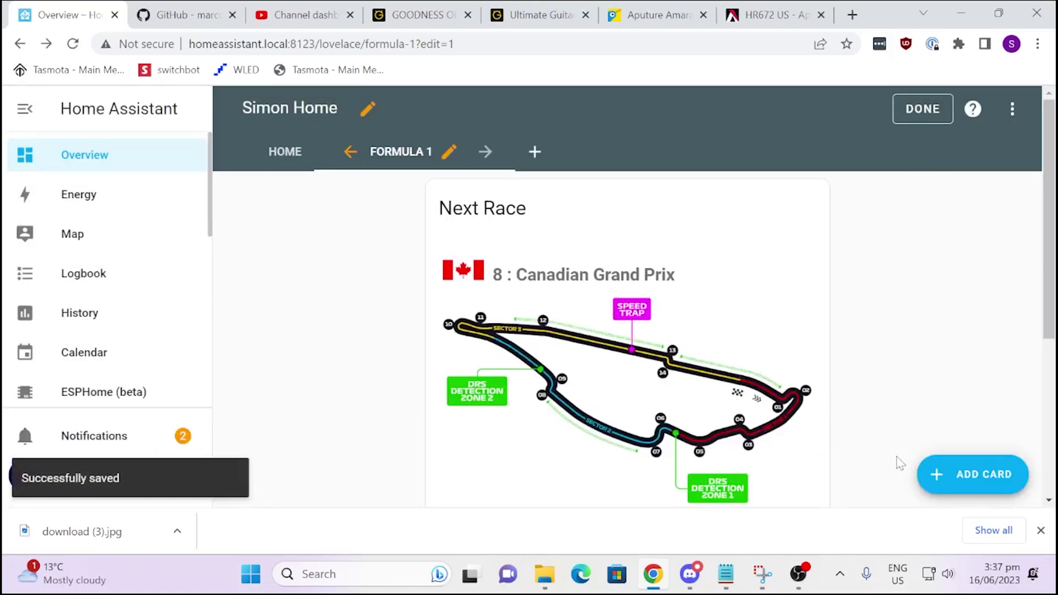
# Copy the three-line Constructor standings YAML block from the formulaone-card README
pyautogui.click(982, 484)
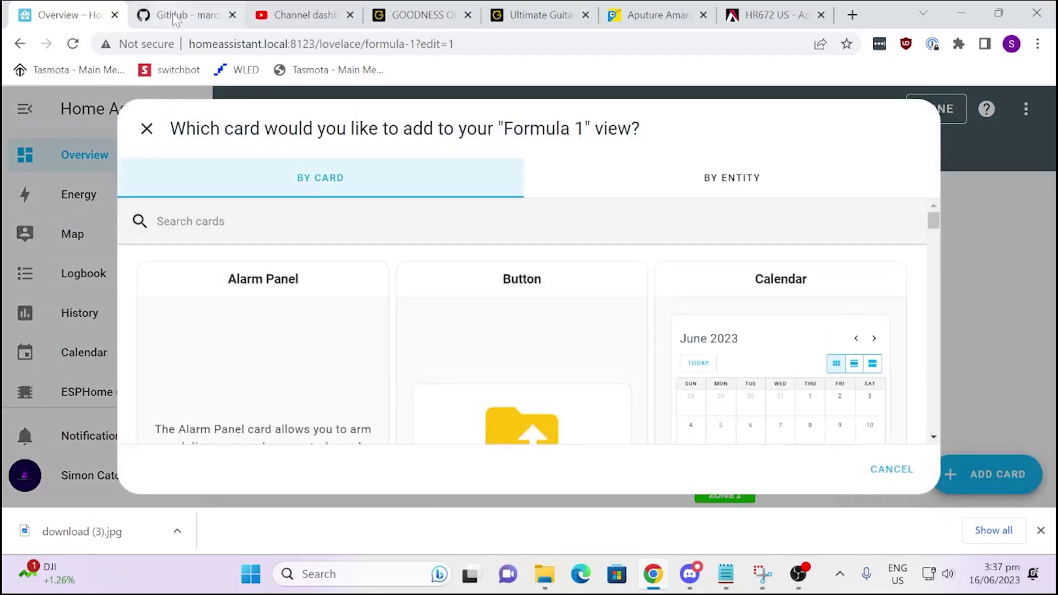
pyautogui.click(175, 20)
pyautogui.scroll(-5, 327, 420)
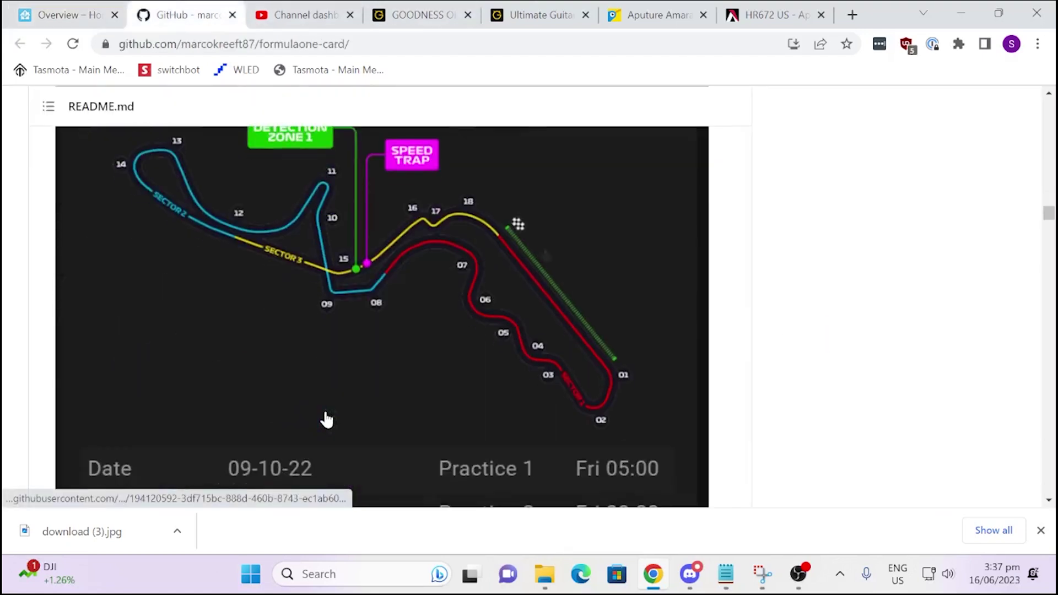
pyautogui.scroll(-10, 326, 420)
pyautogui.moveTo(243, 340); pyautogui.dragTo(67, 304)
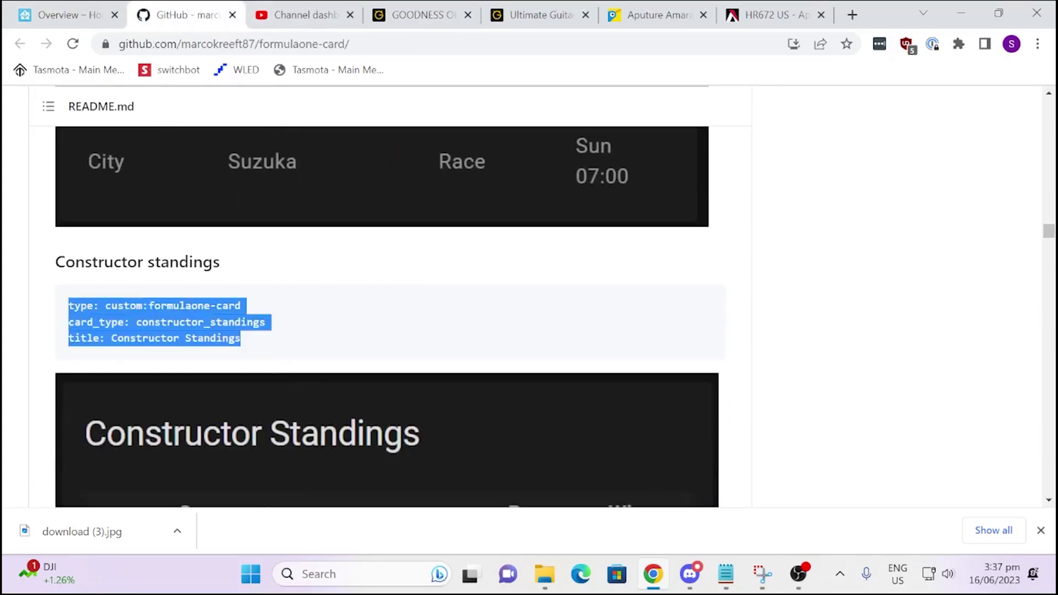
pyautogui.rightClick(147, 321)
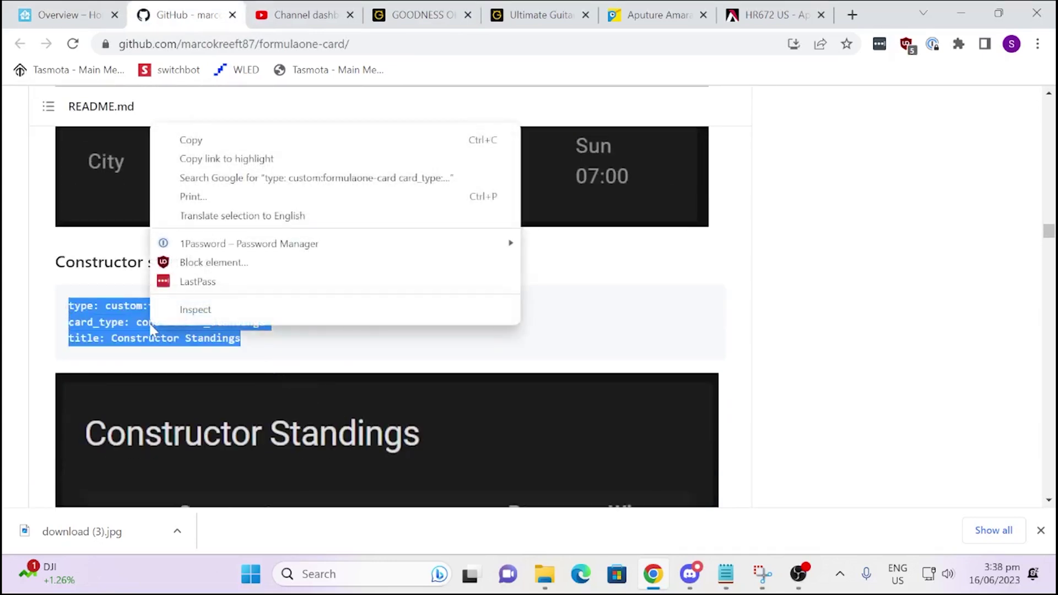
pyautogui.click(187, 140)
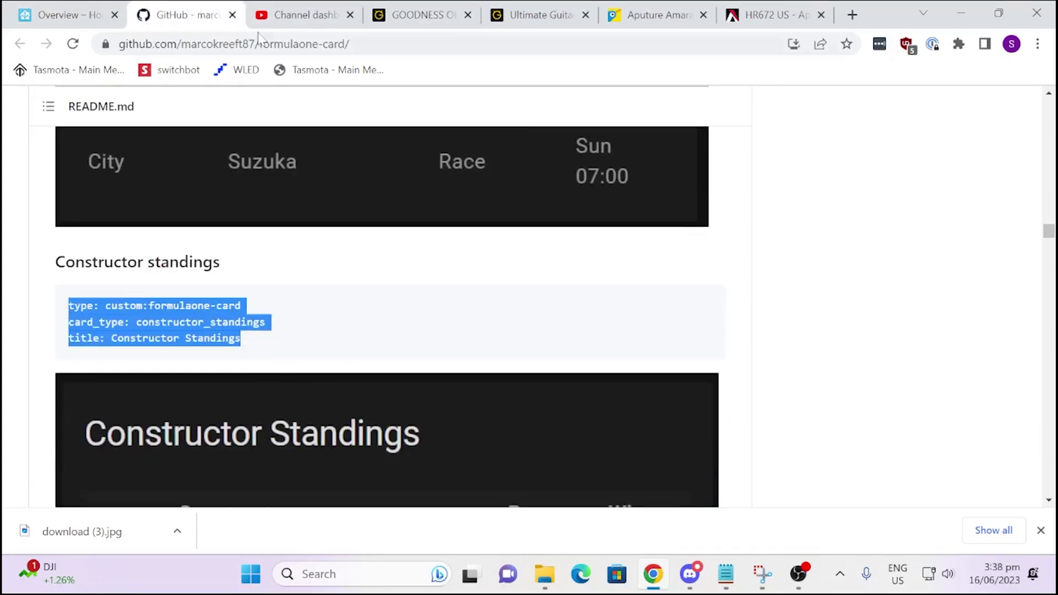
# Create a Manual card from the pasted Constructor standings YAML and save it
pyautogui.click(67, 19)
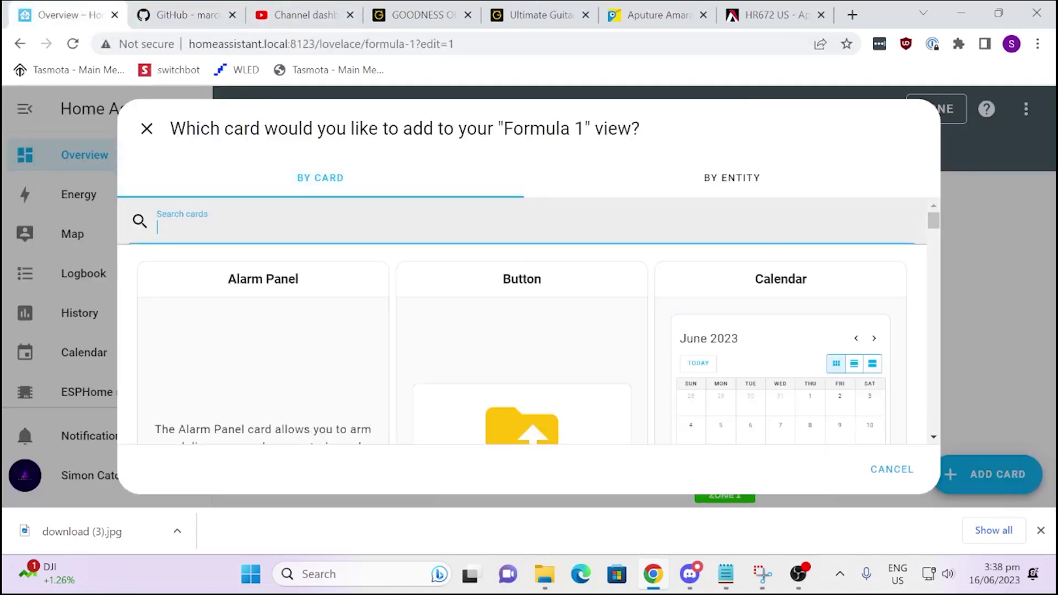
pyautogui.write('manu')
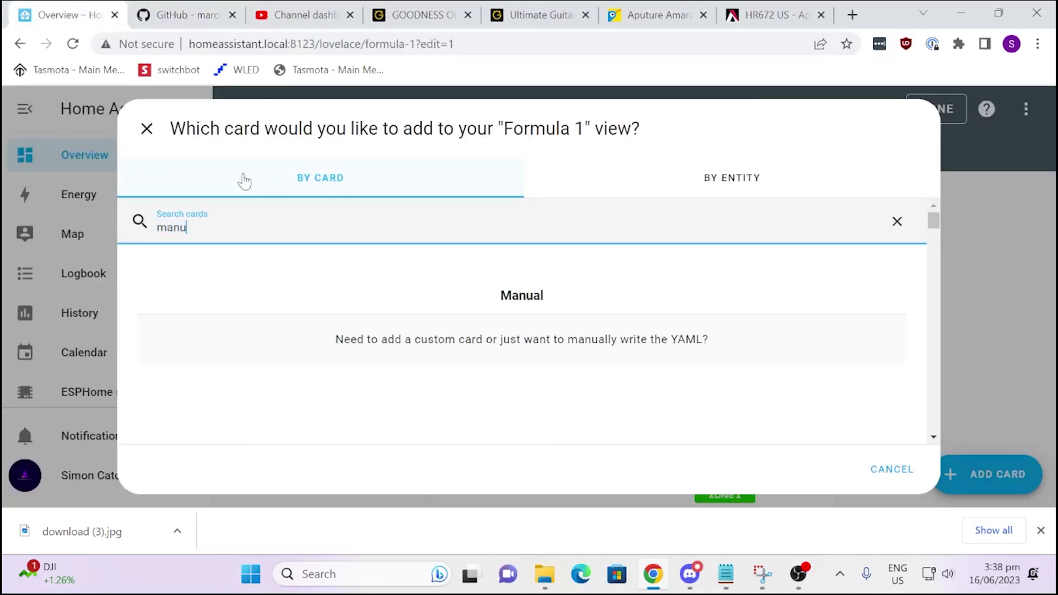
pyautogui.click(535, 296)
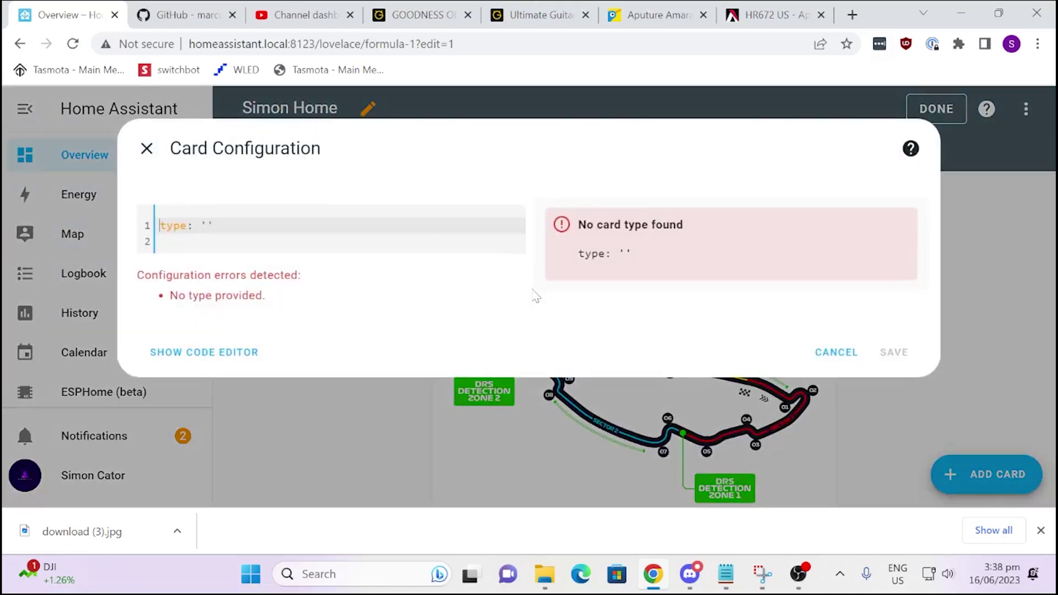
pyautogui.hotkey('ctrl', 'a')
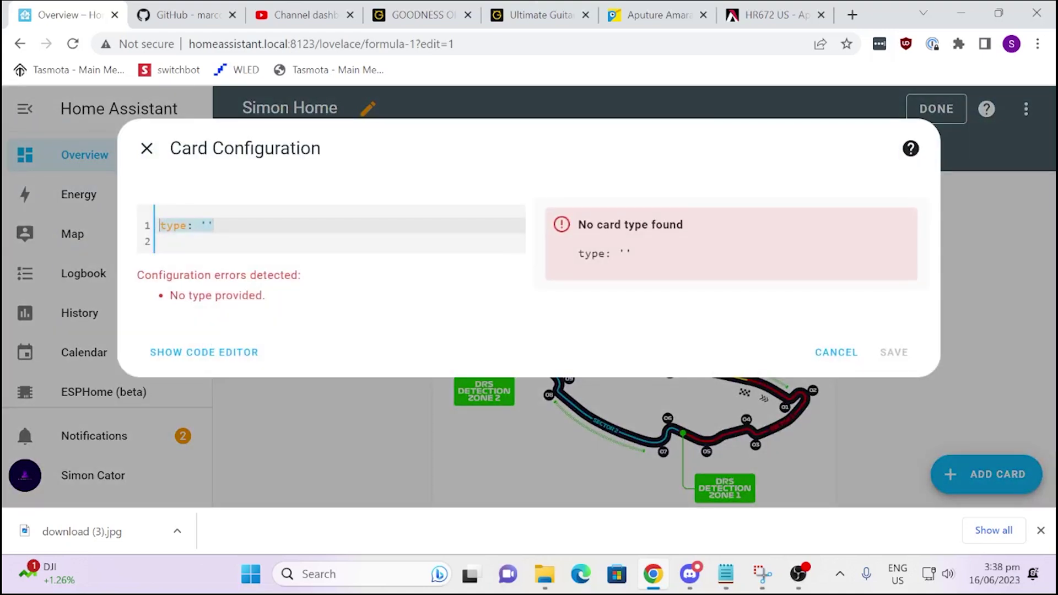
pyautogui.rightClick(180, 228)
pyautogui.click(209, 323)
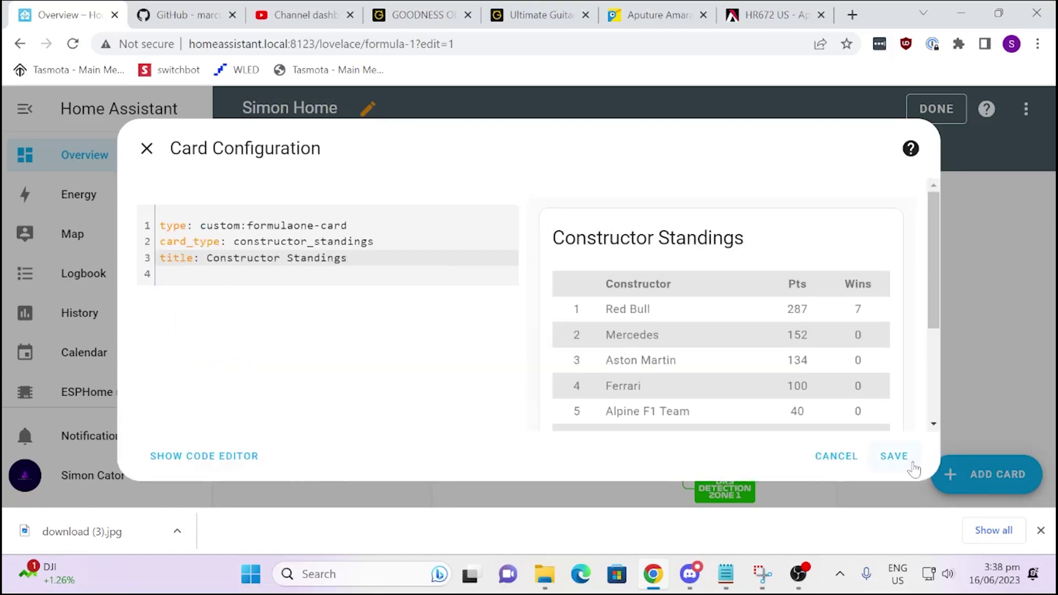
pyautogui.click(910, 454)
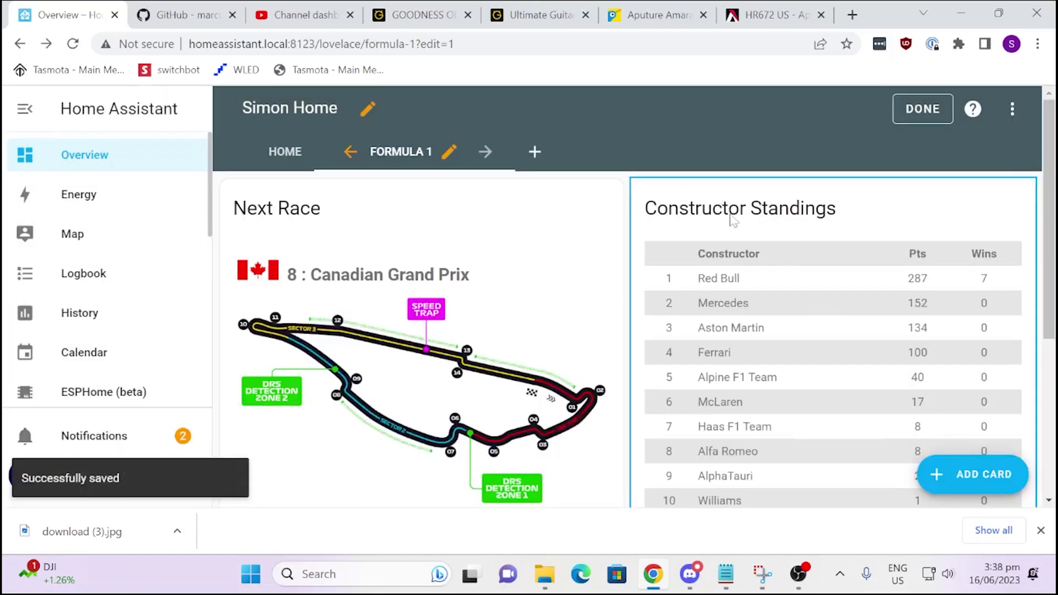
pyautogui.click(182, 15)
# Copy the Driver standings YAML block from the formulaone-card README
pyautogui.scroll(-8, 142, 329)
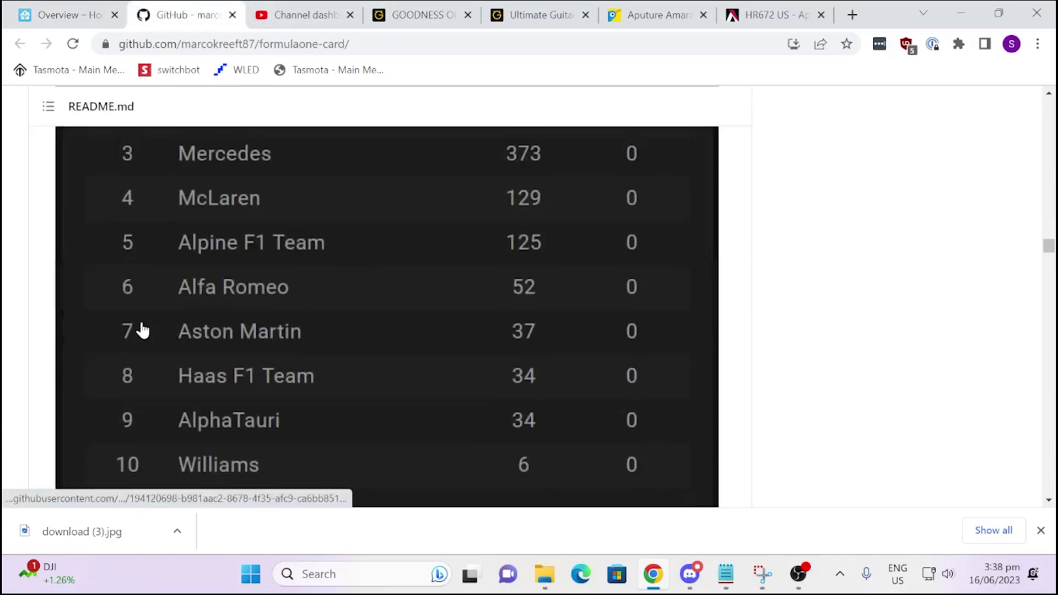
pyautogui.scroll(-5, 142, 329)
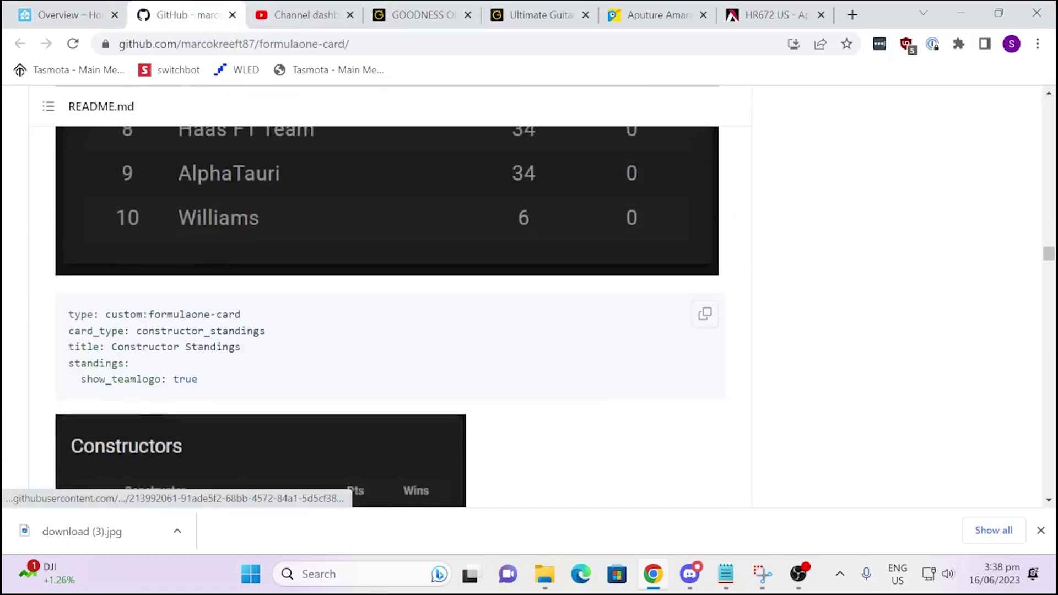
pyautogui.scroll(-8, 146, 322)
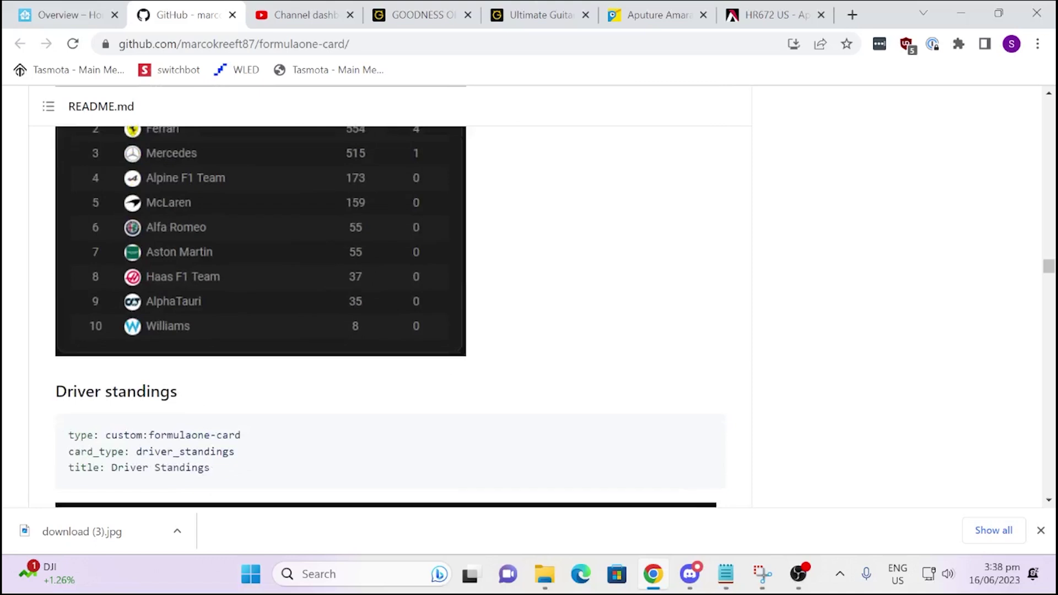
pyautogui.moveTo(232, 317); pyautogui.dragTo(73, 270)
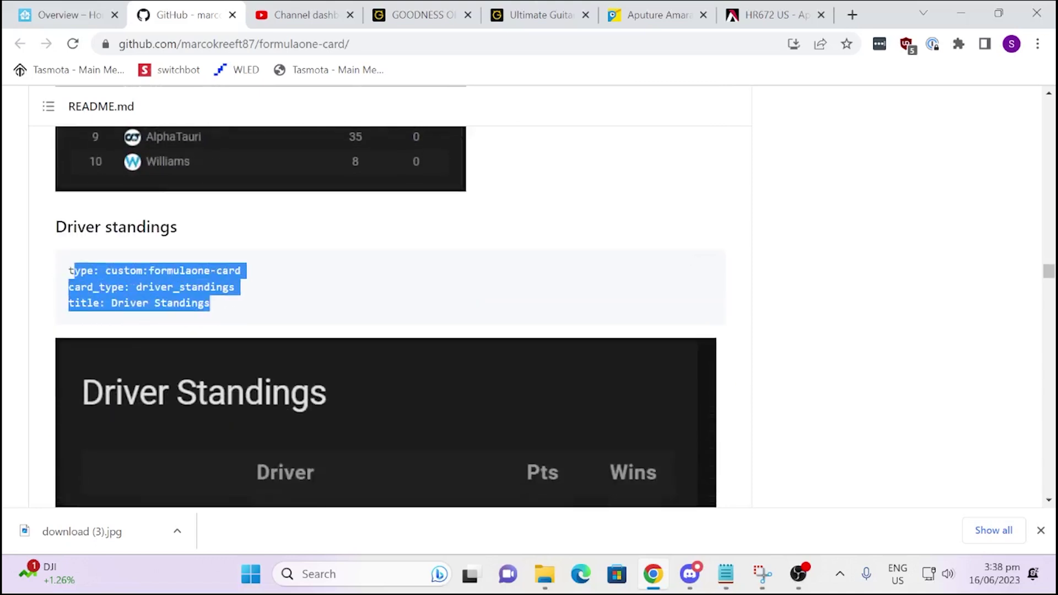
pyautogui.rightClick(112, 274)
pyautogui.click(155, 291)
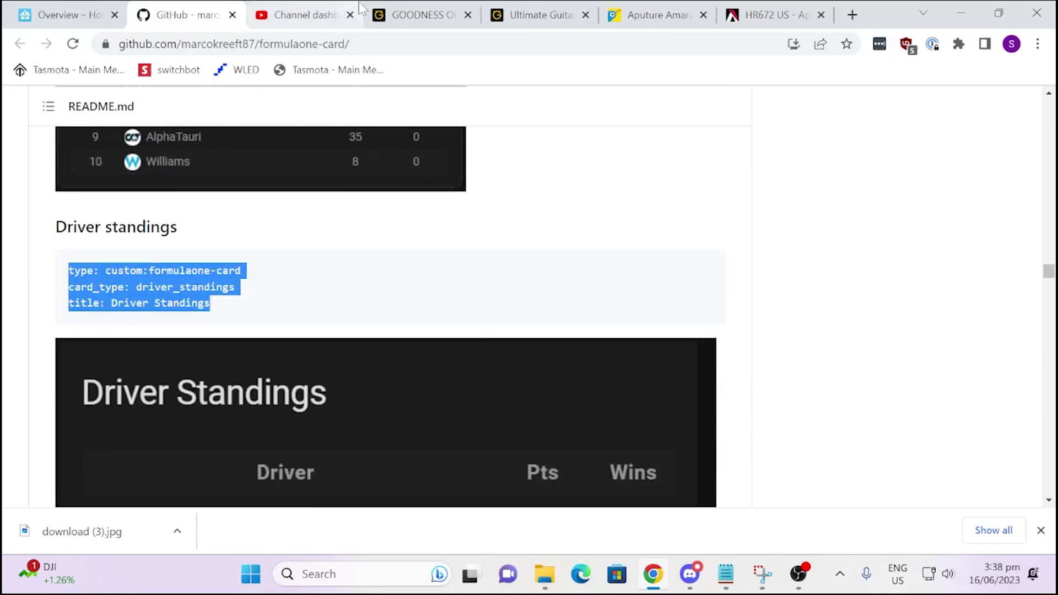
pyautogui.click(85, 7)
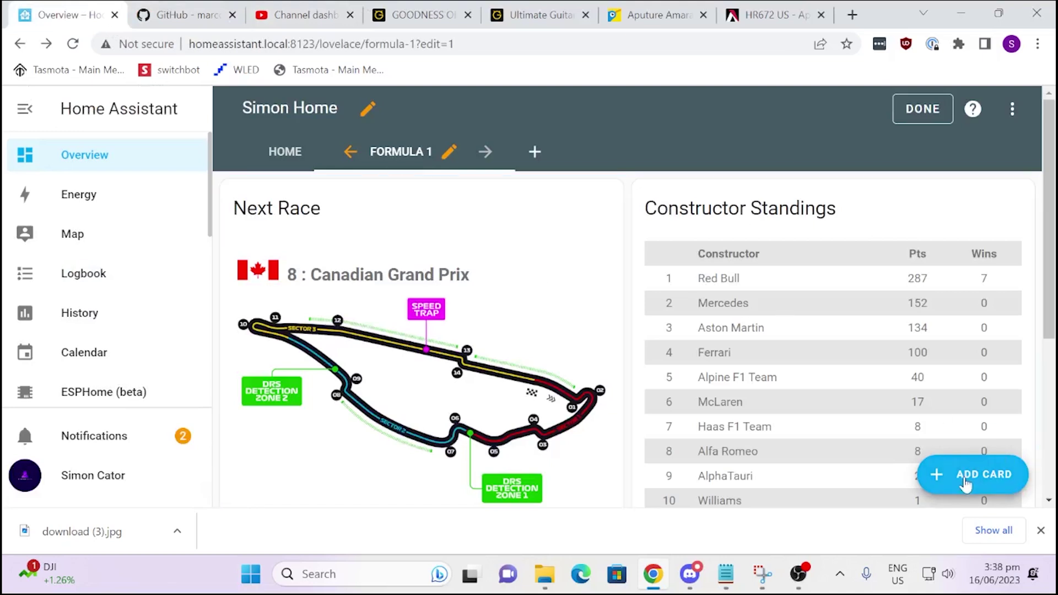
# Create a Manual card from the pasted Driver standings YAML and save it
pyautogui.click(949, 478)
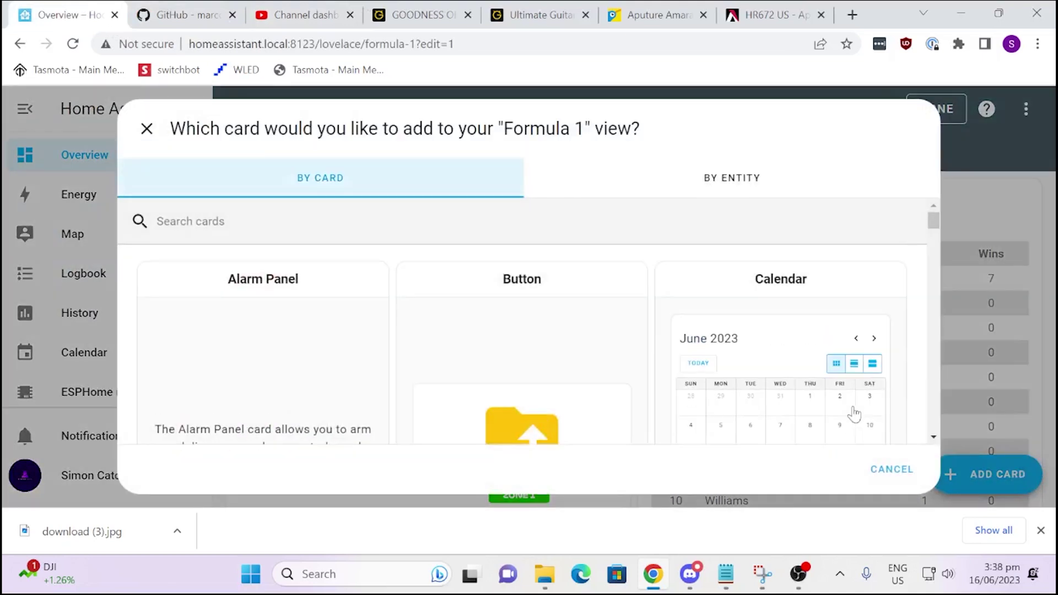
pyautogui.click(403, 221)
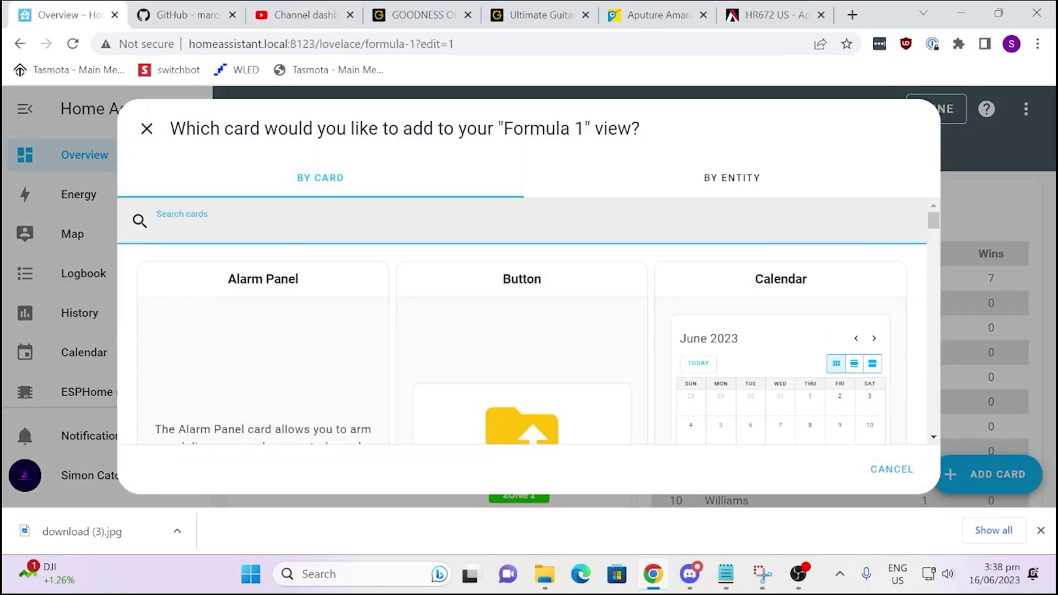
pyautogui.write('manu')
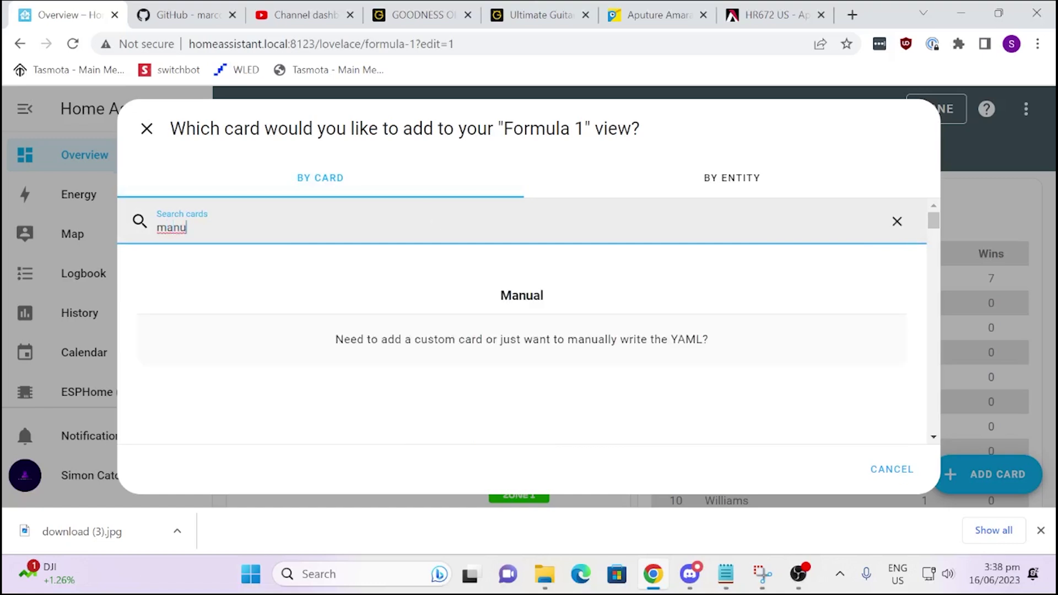
pyautogui.click(505, 303)
pyautogui.hotkey('ctrl', 'a')
pyautogui.rightClick(201, 221)
pyautogui.click(244, 303)
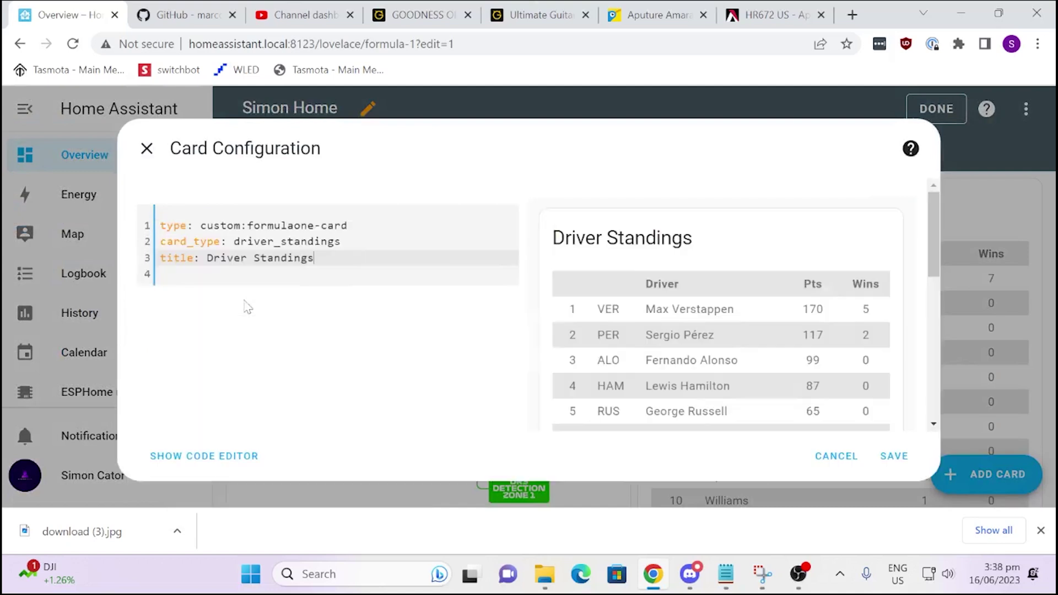
pyautogui.click(891, 455)
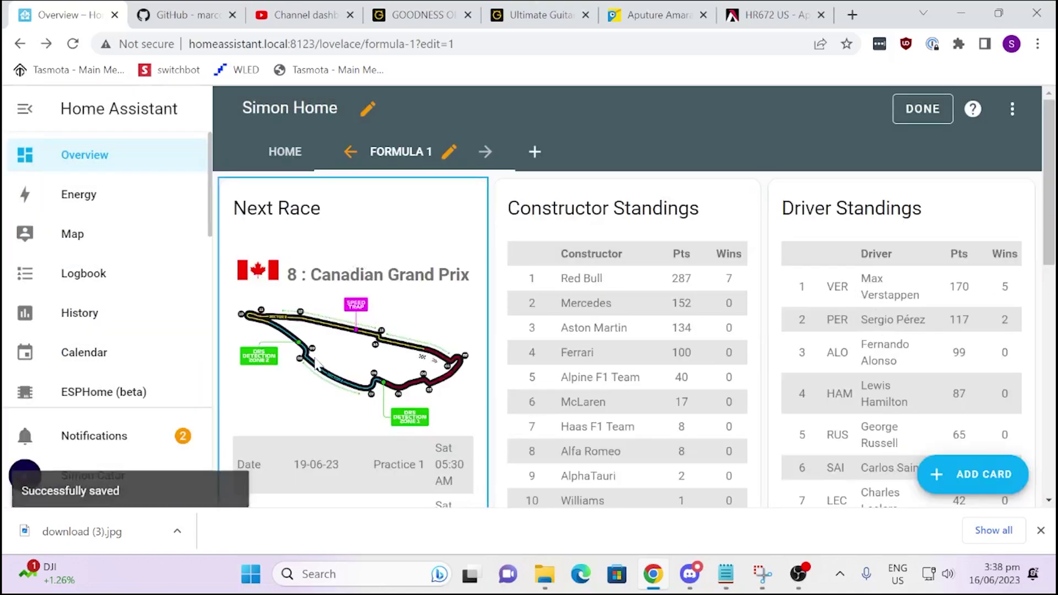
pyautogui.hotkey('ctrl', 'Tab')
# Review the README's Schedule and Last results examples, then exit dashboard edit mode with DONE
pyautogui.scroll(-15, 324, 333)
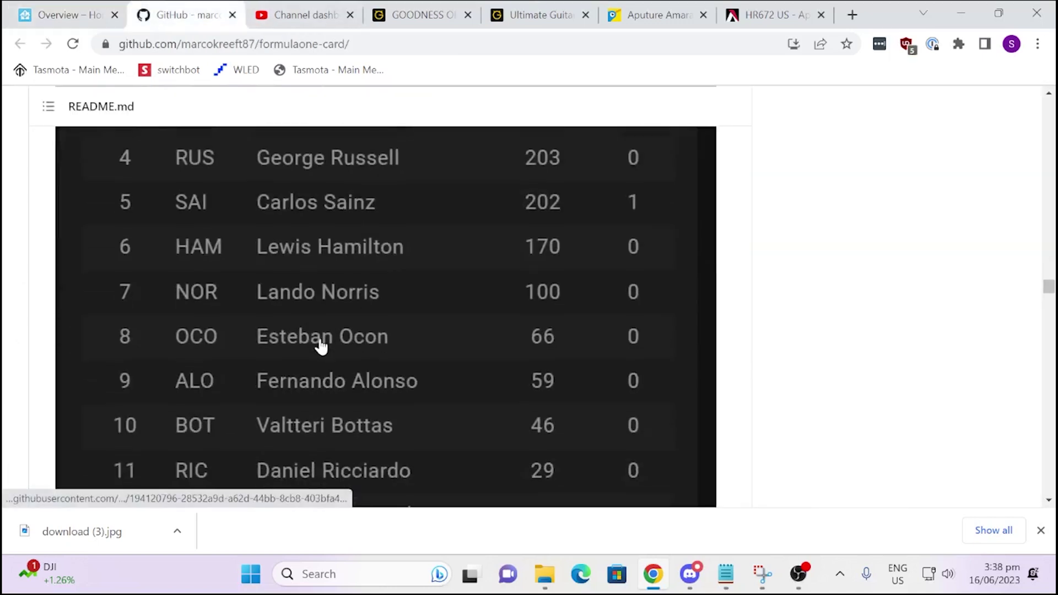
pyautogui.scroll(-1, 324, 346)
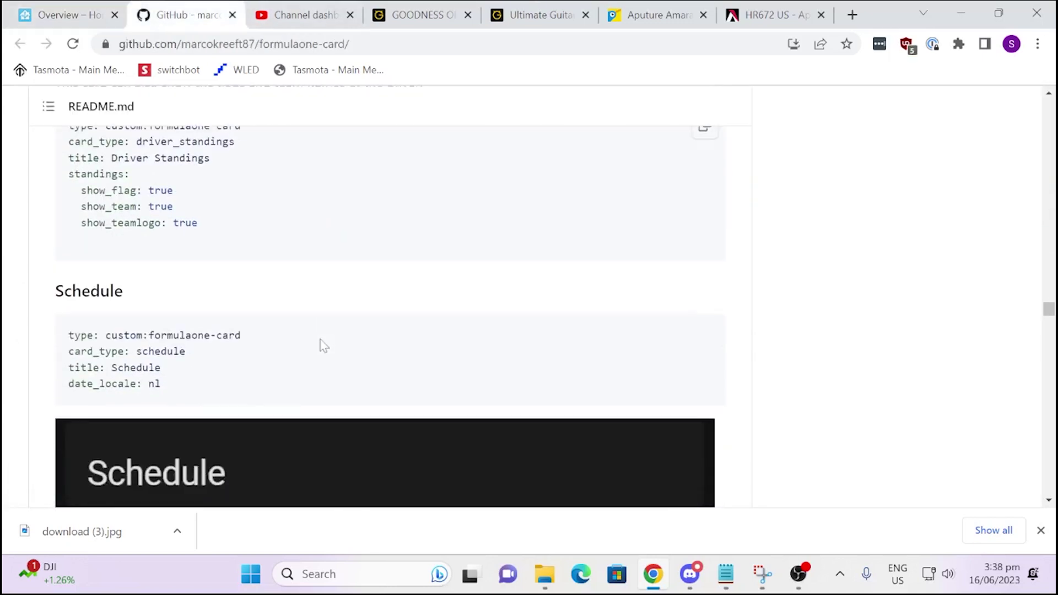
pyautogui.scroll(-15, 324, 345)
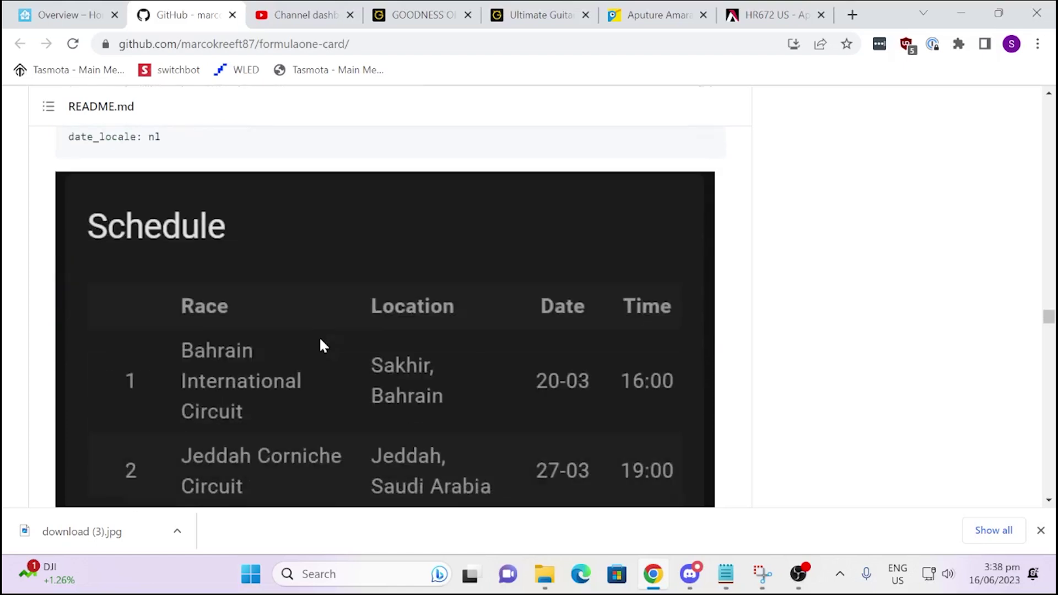
pyautogui.scroll(-5, 322, 353)
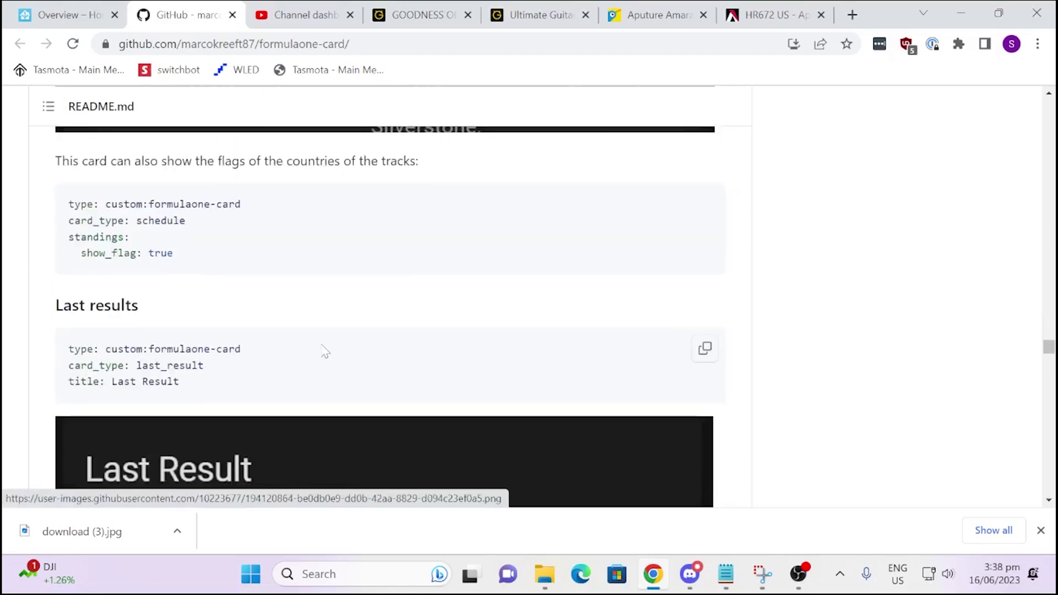
pyautogui.click(80, 15)
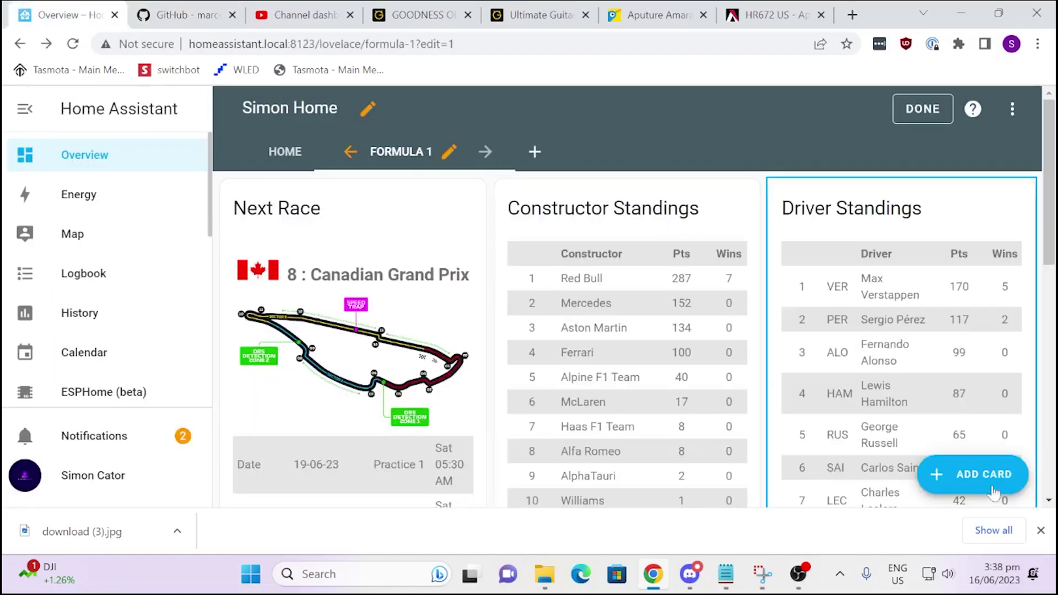
pyautogui.click(923, 109)
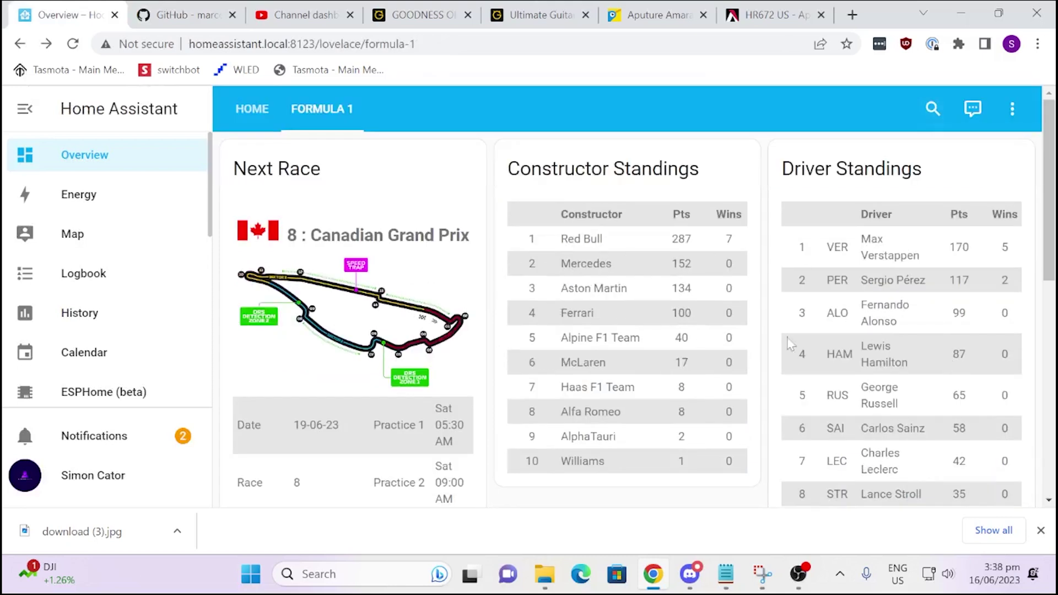